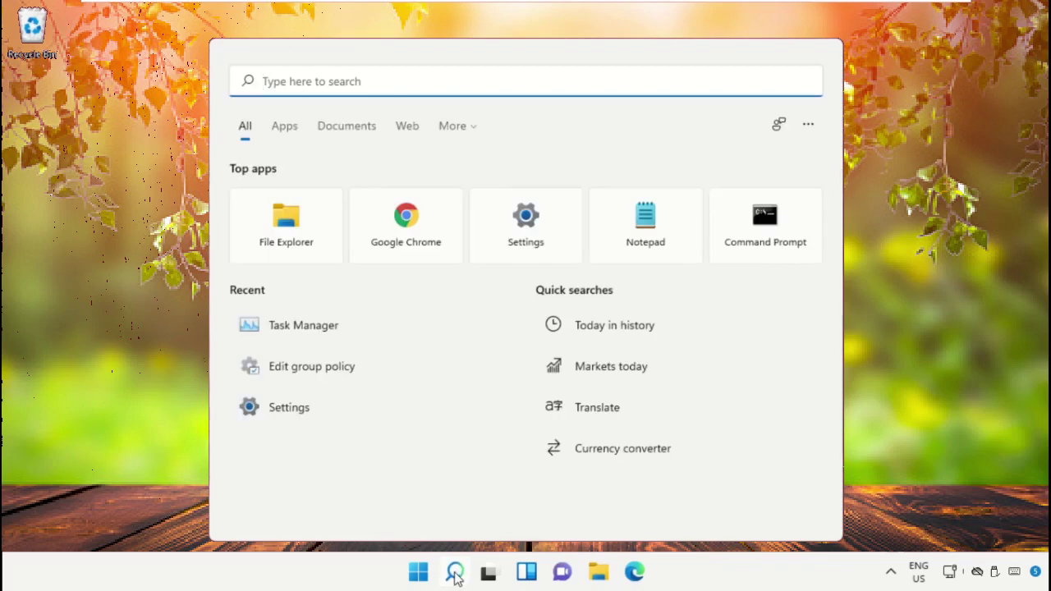
Find and open Task Manager through Windows search, then shrink its window and reposition it on the desktop.
{"action": "type", "text": "task ma"}
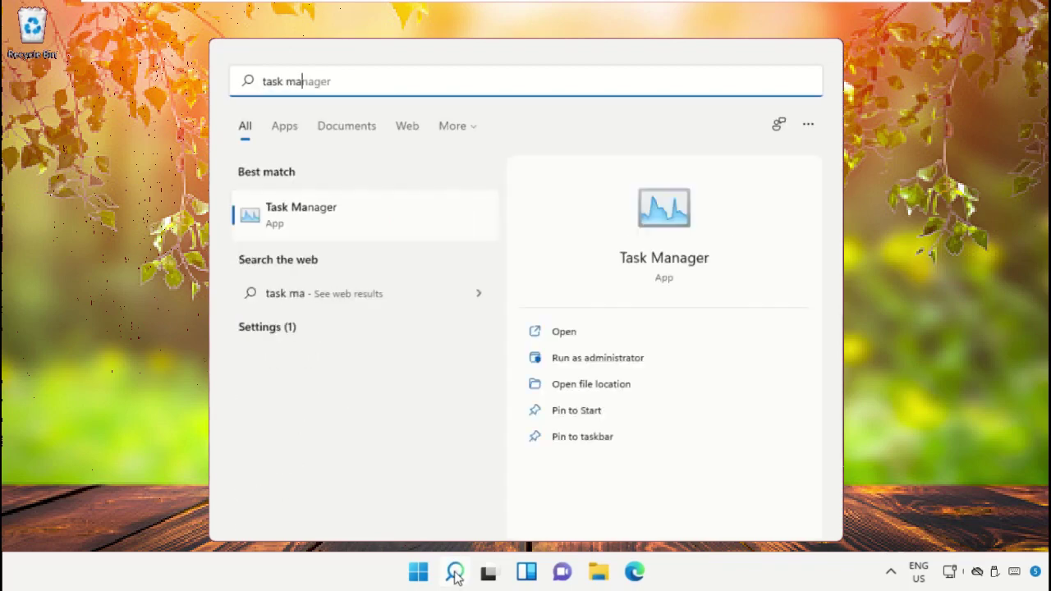
{"action": "type", "text": "nager"}
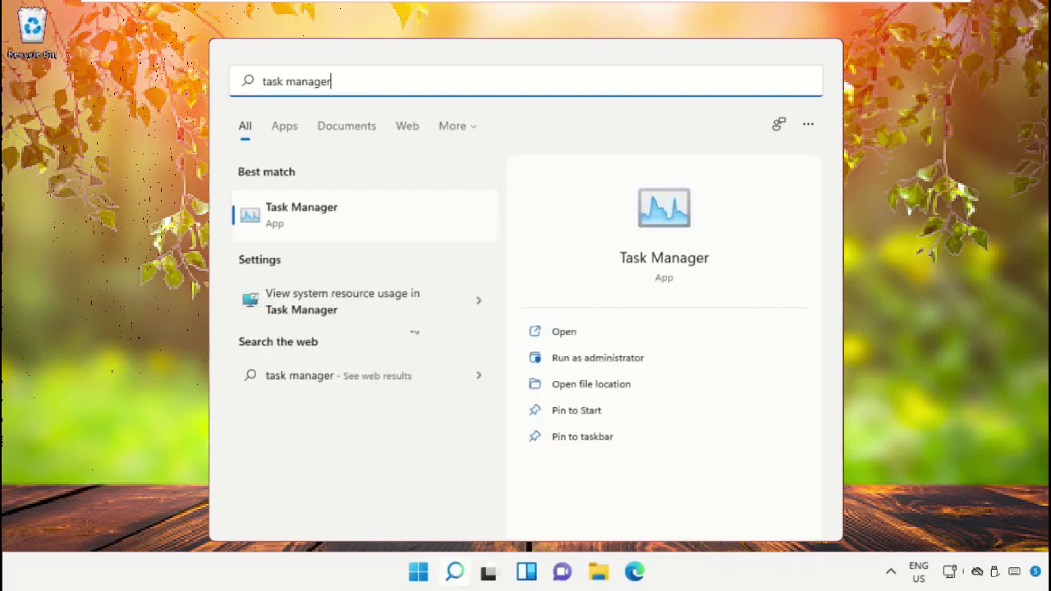
{"action": "left_click", "coordinate": [305, 209]}
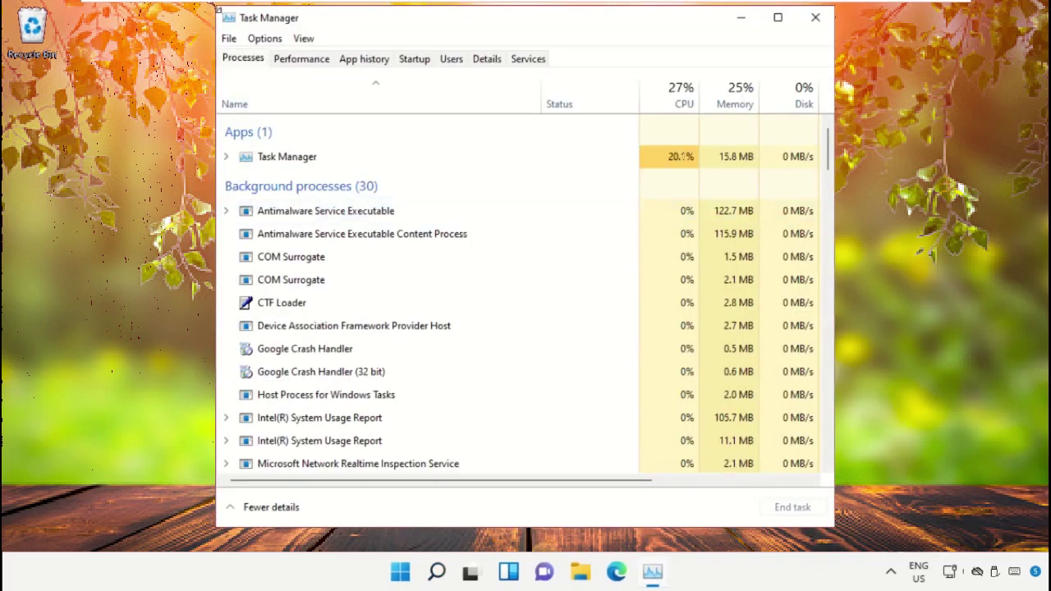
{"action": "left_click_drag", "start_coordinate": [219, 8], "coordinate": [327, 116]}
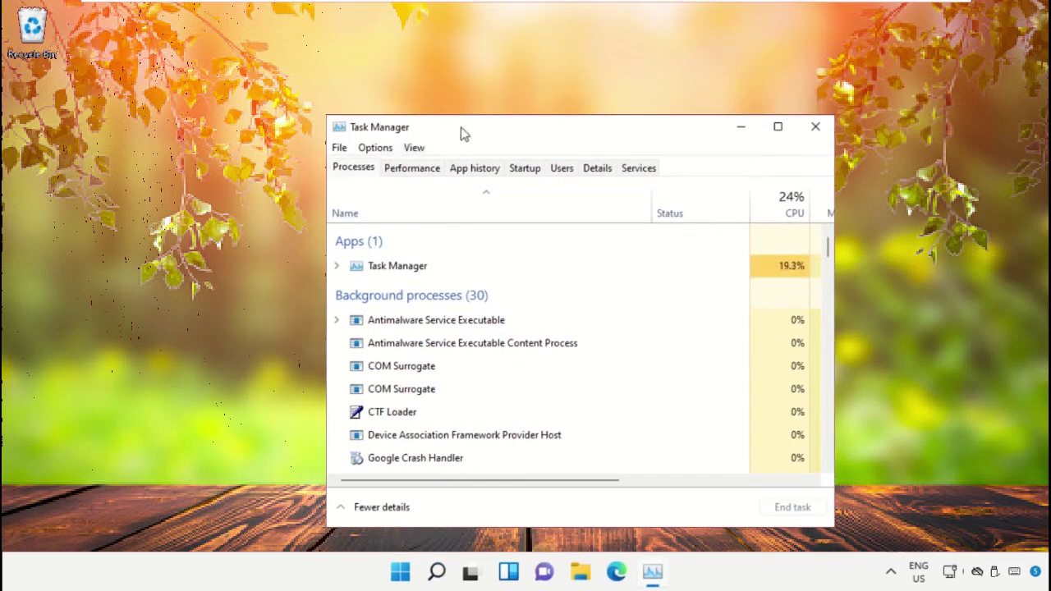
{"action": "left_click_drag", "start_coordinate": [463, 133], "coordinate": [457, 111]}
Start creating a new task in Task Manager and open the file browser to choose its program.
{"action": "left_click", "coordinate": [334, 128]}
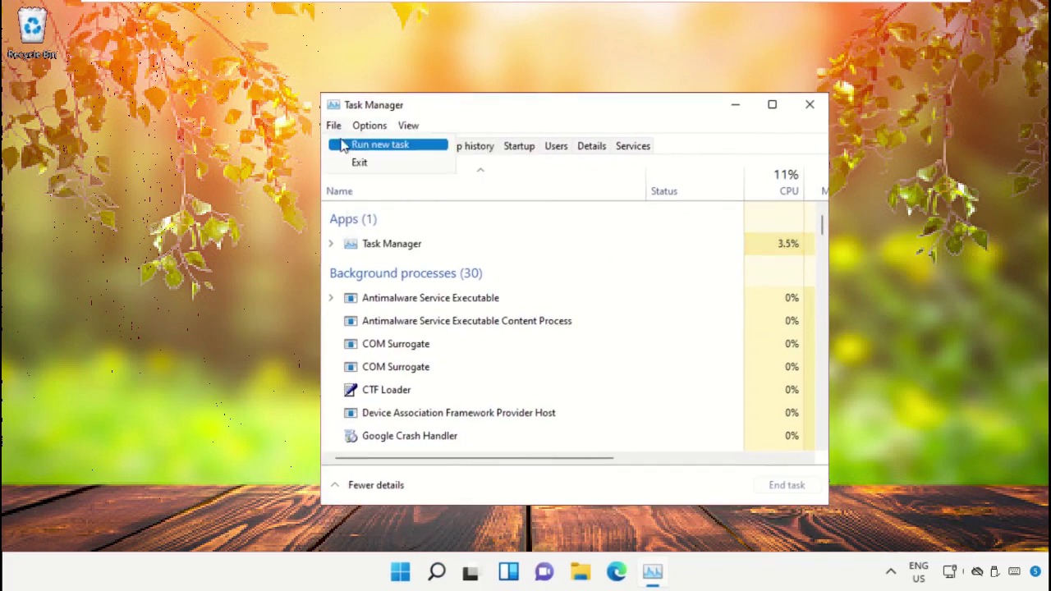
{"action": "left_click", "coordinate": [344, 145]}
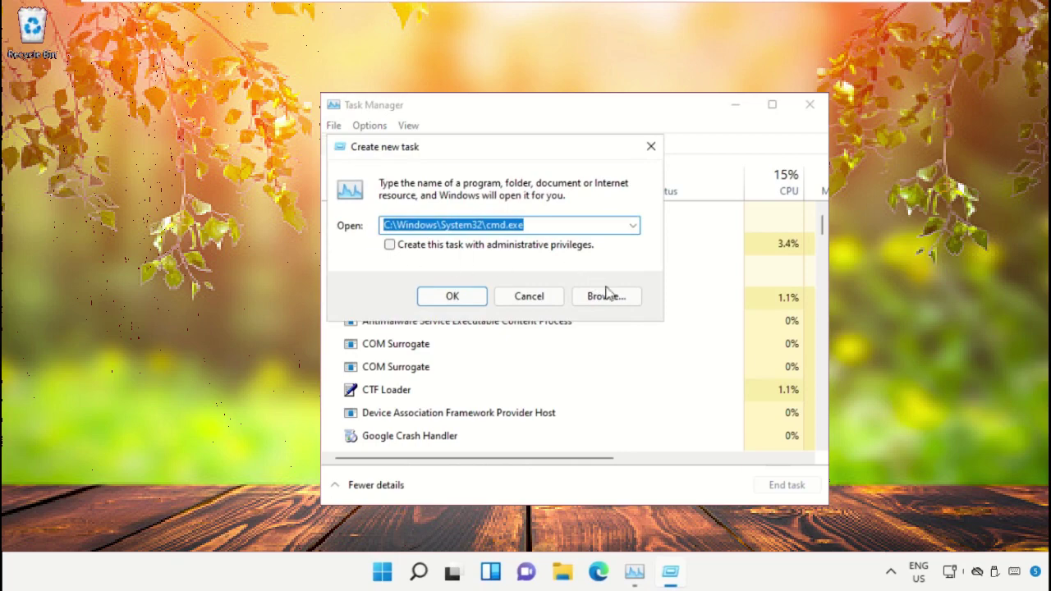
{"action": "left_click", "coordinate": [615, 303]}
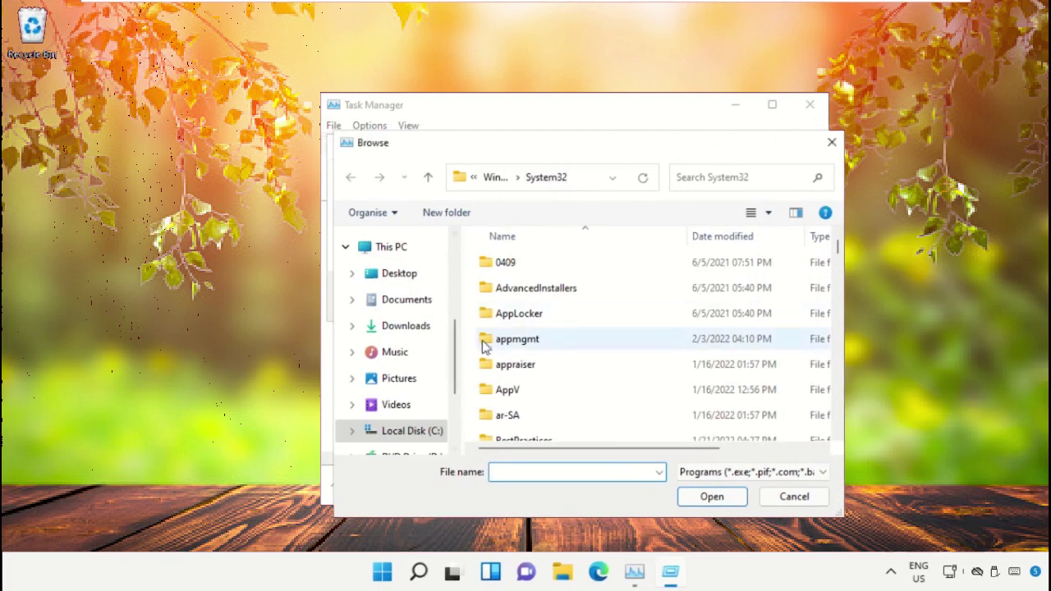
Browse from This PC through Local Disk (C:) and the Windows folder into the System32 folder.
{"action": "left_click", "coordinate": [392, 251]}
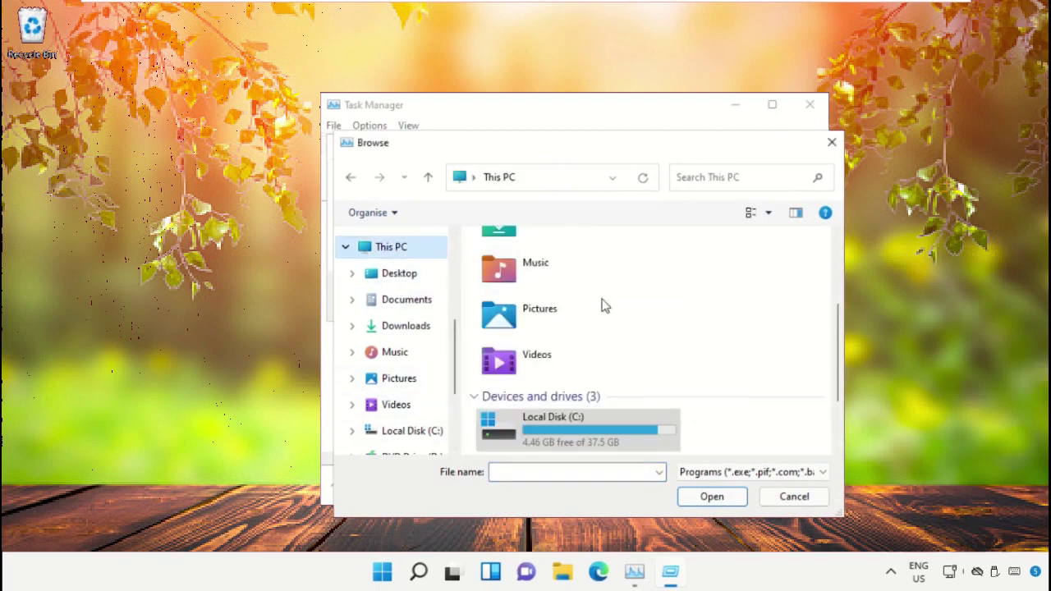
{"action": "double_click", "coordinate": [589, 421]}
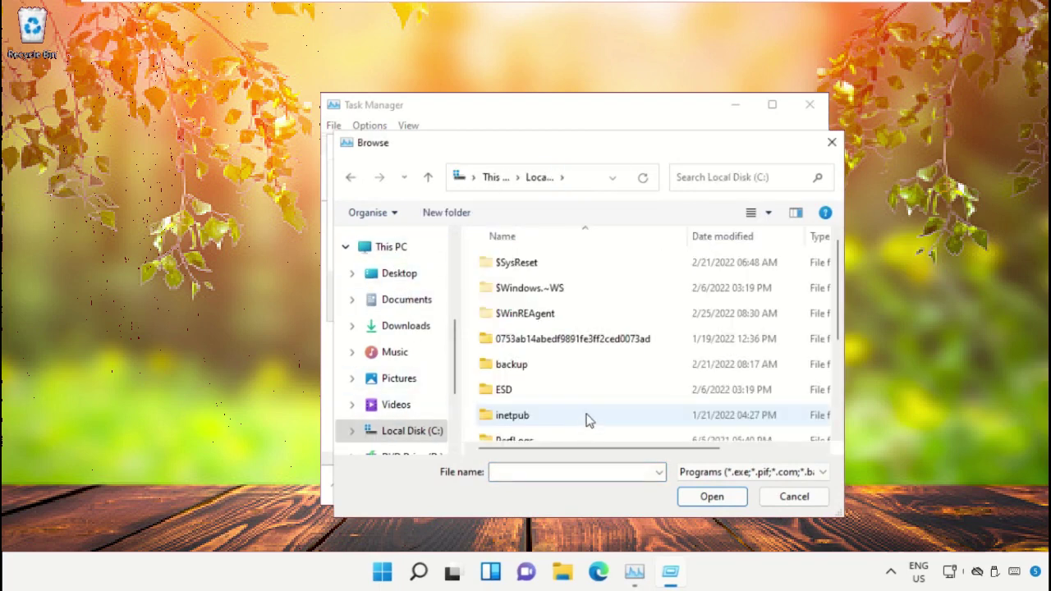
{"action": "scroll", "coordinate": [589, 420], "scroll_direction": "down", "scroll_amount": 2}
{"action": "double_click", "coordinate": [537, 432]}
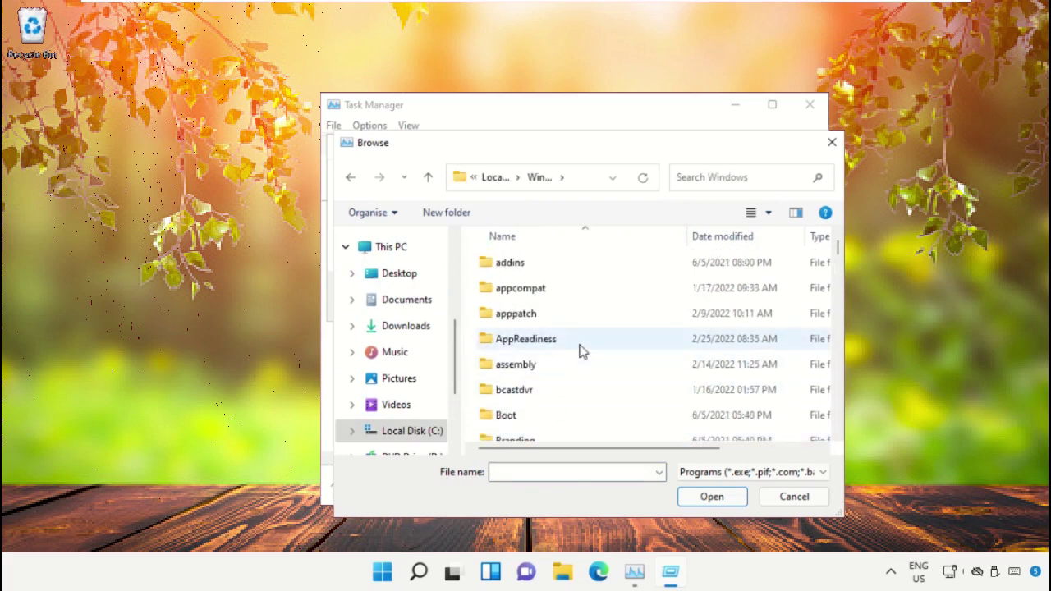
{"action": "scroll", "coordinate": [579, 351], "scroll_direction": "down", "scroll_amount": 20}
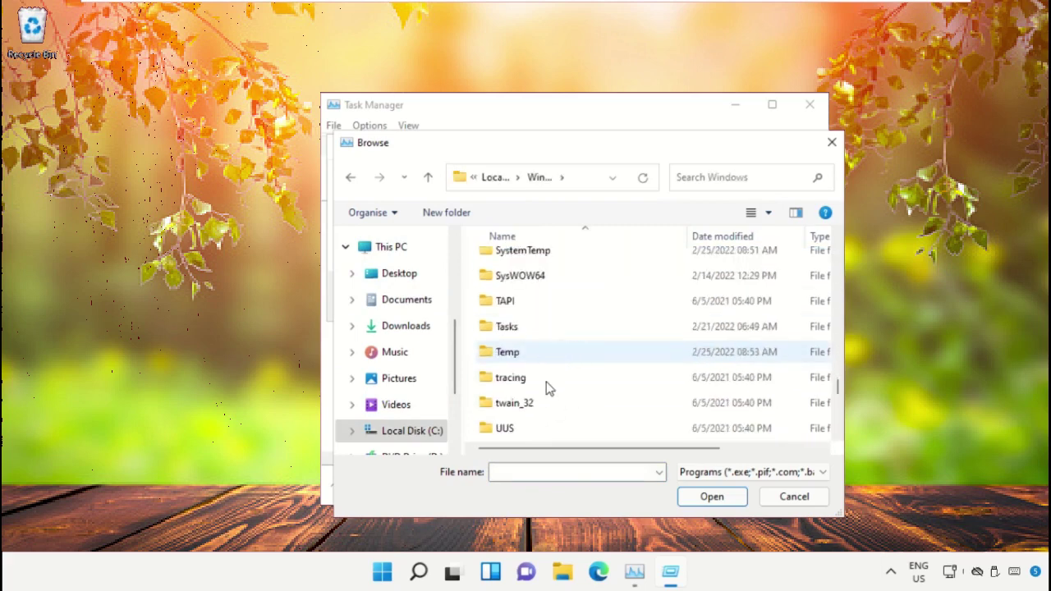
{"action": "scroll", "coordinate": [536, 383], "scroll_direction": "up", "scroll_amount": 3}
{"action": "left_click", "coordinate": [538, 393]}
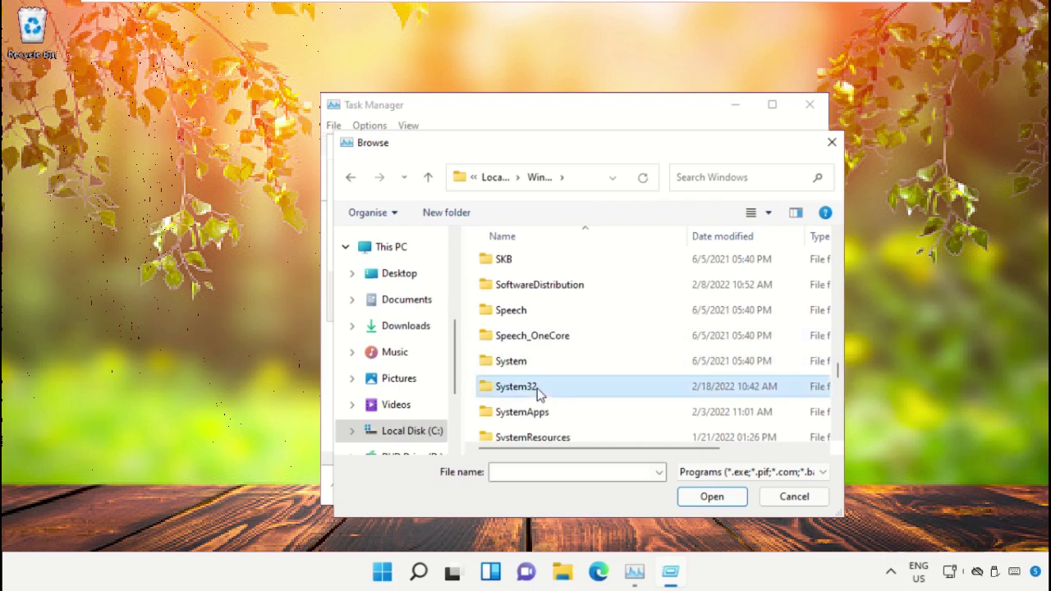
{"action": "double_click", "coordinate": [539, 393]}
Choose cmd.exe from System32 as the new task's program and run it with administrative privileges.
{"action": "scroll", "coordinate": [542, 334], "scroll_direction": "down", "scroll_amount": 6}
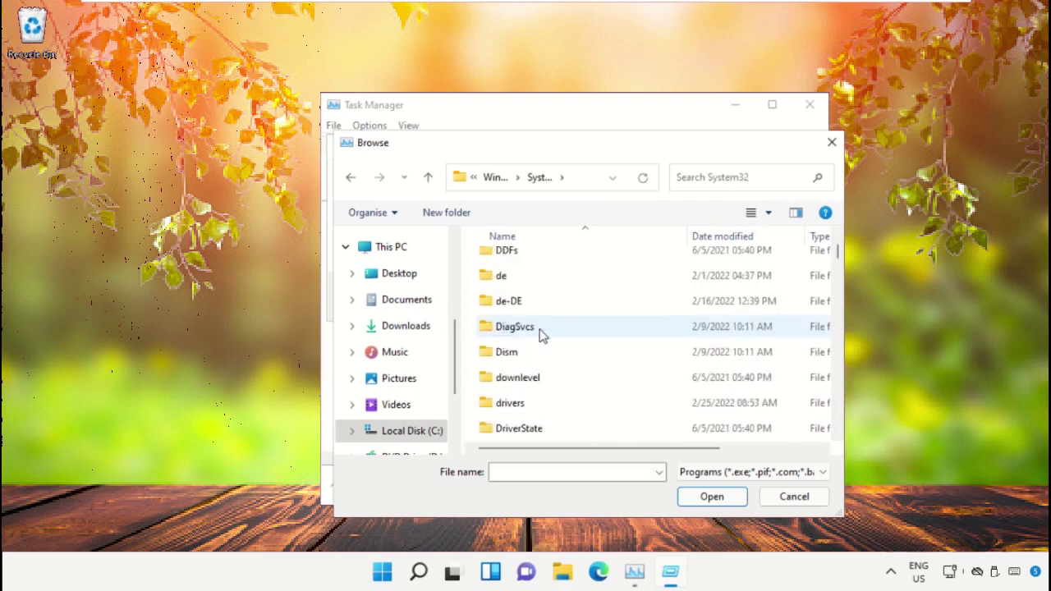
{"action": "scroll", "coordinate": [542, 334], "scroll_direction": "down", "scroll_amount": 20}
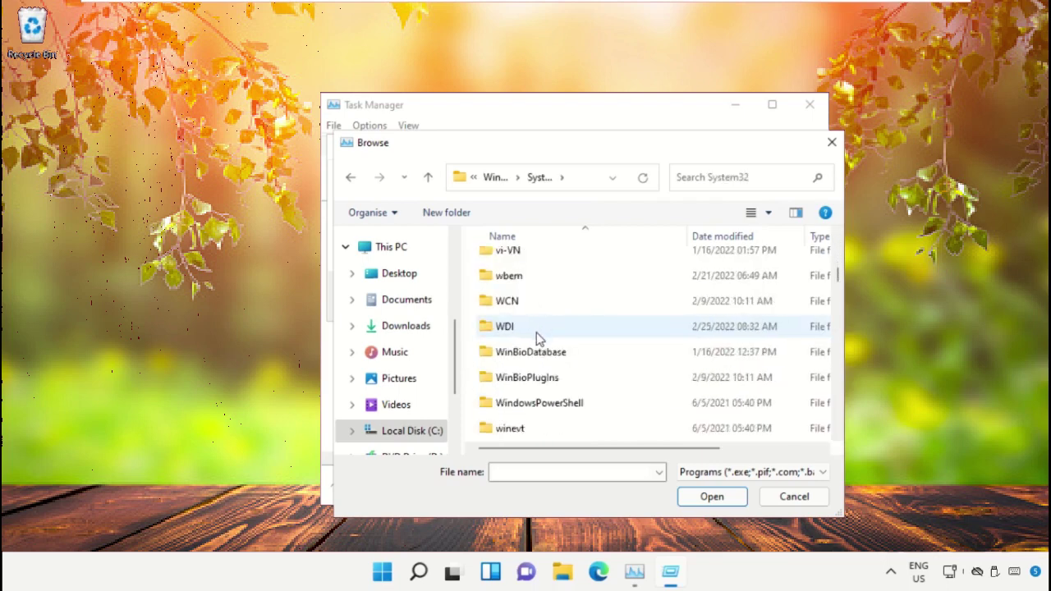
{"action": "scroll", "coordinate": [538, 338], "scroll_direction": "down", "scroll_amount": 20}
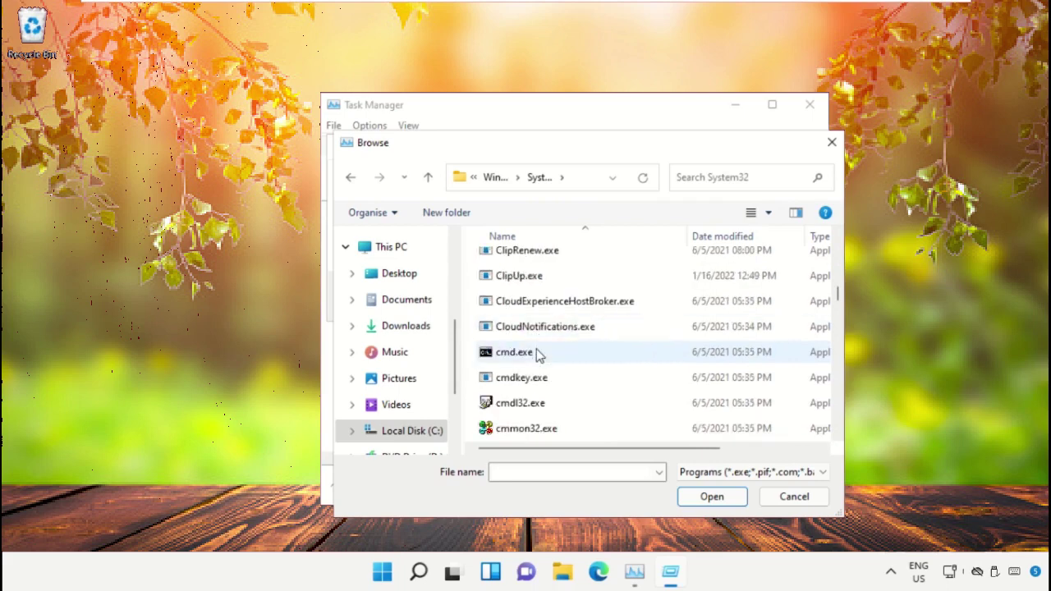
{"action": "left_click", "coordinate": [538, 353]}
{"action": "left_click", "coordinate": [712, 497]}
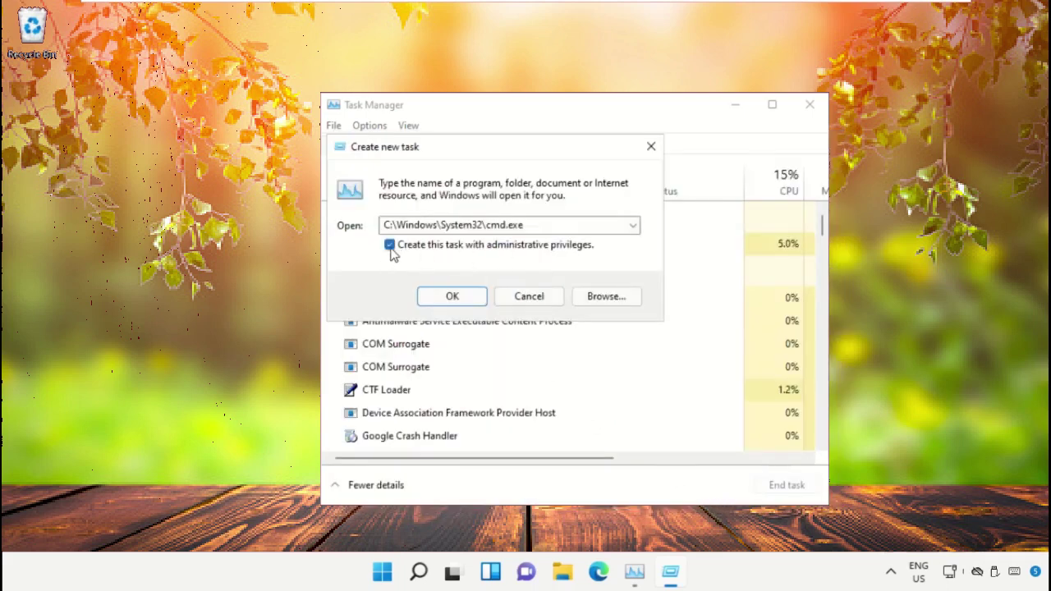
{"action": "left_click", "coordinate": [458, 299]}
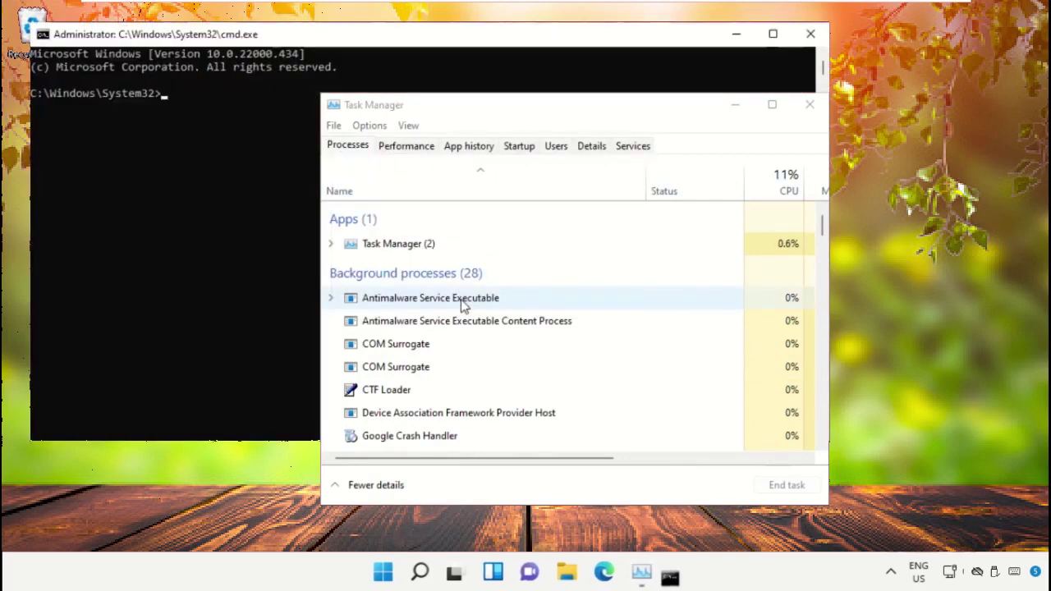
Close Task Manager and reduce the size of the administrator Command Prompt window.
{"action": "left_click", "coordinate": [810, 105]}
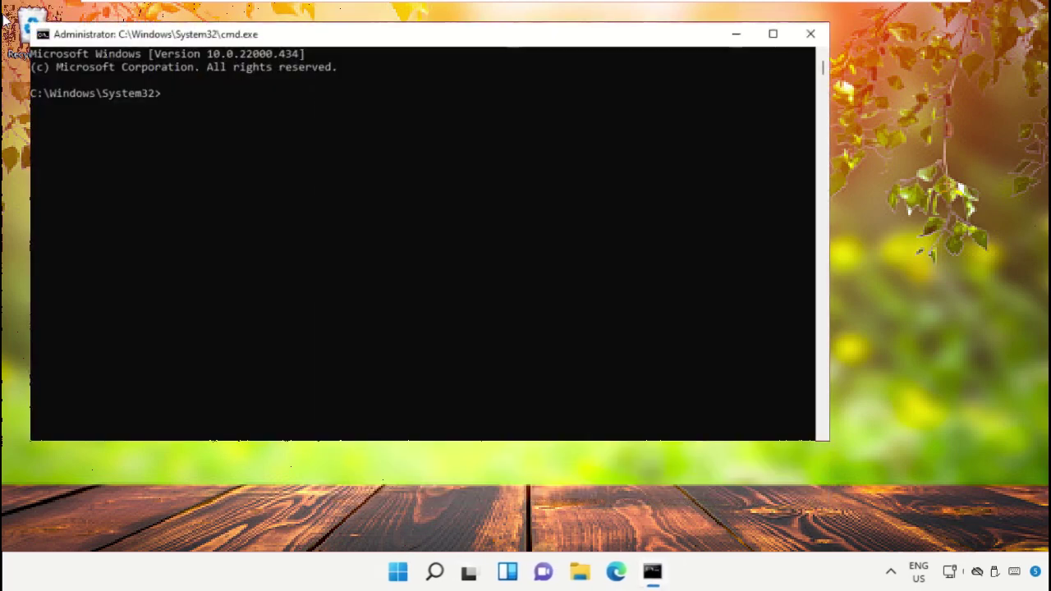
{"action": "left_click_drag", "start_coordinate": [30, 23], "coordinate": [312, 123]}
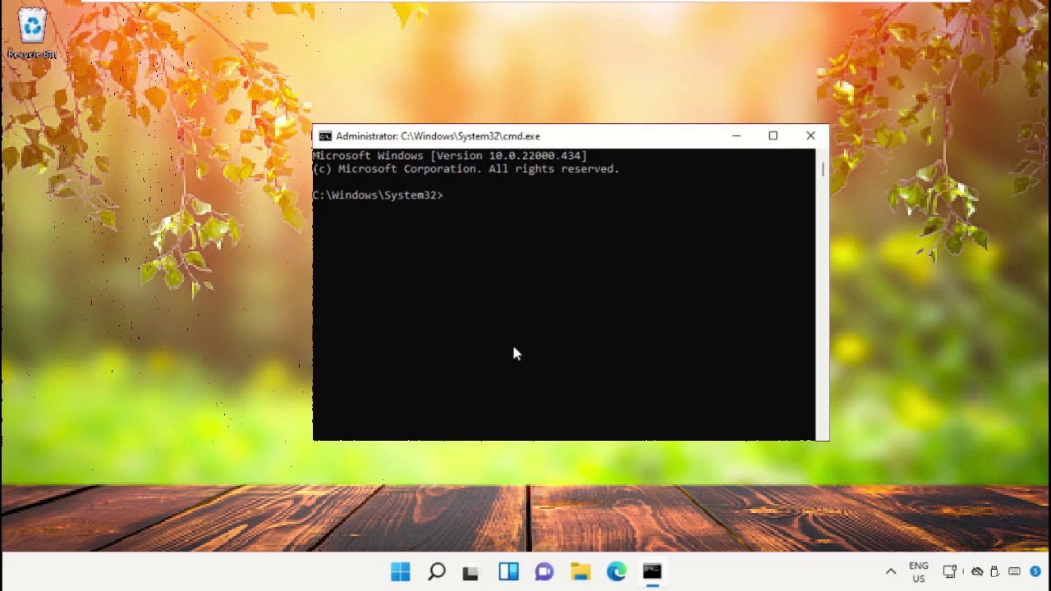
Find and open Google Chrome through Windows search and load google.com.
{"action": "left_click", "coordinate": [440, 577]}
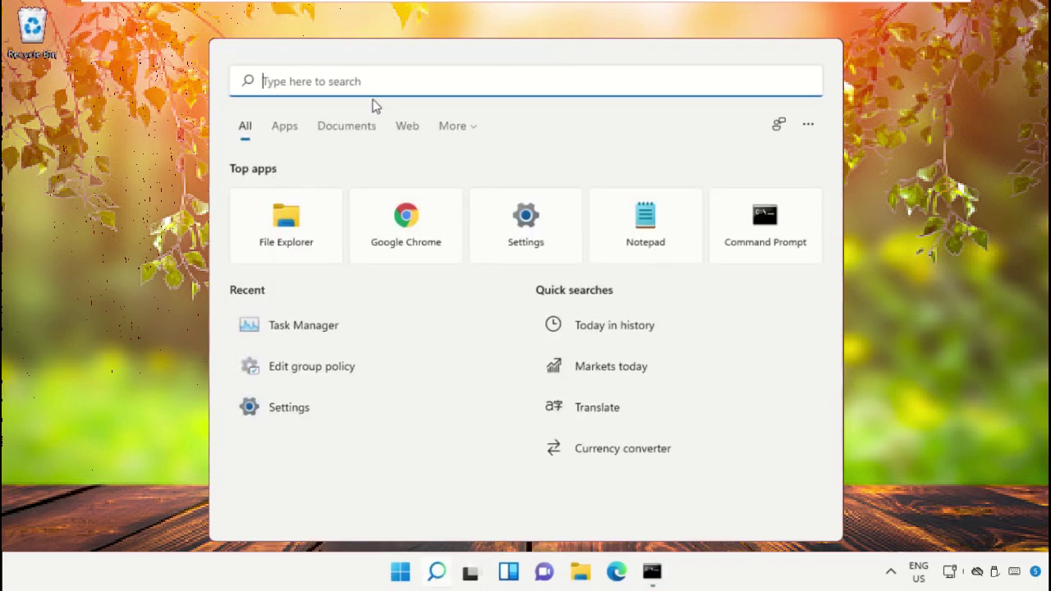
{"action": "type", "text": "google chrome"}
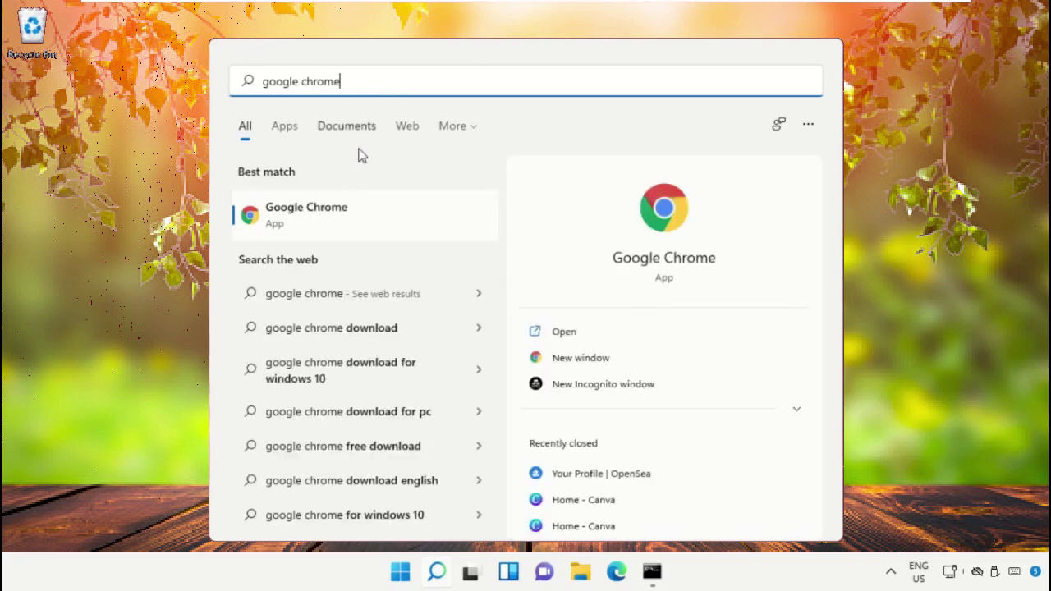
{"action": "left_click", "coordinate": [326, 228]}
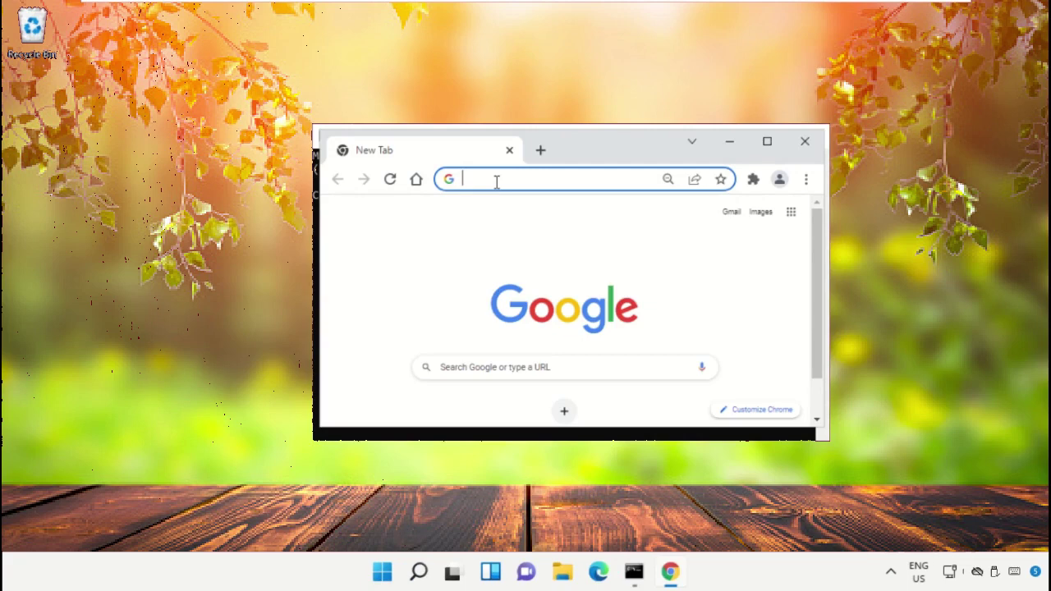
{"action": "type", "text": "google"}
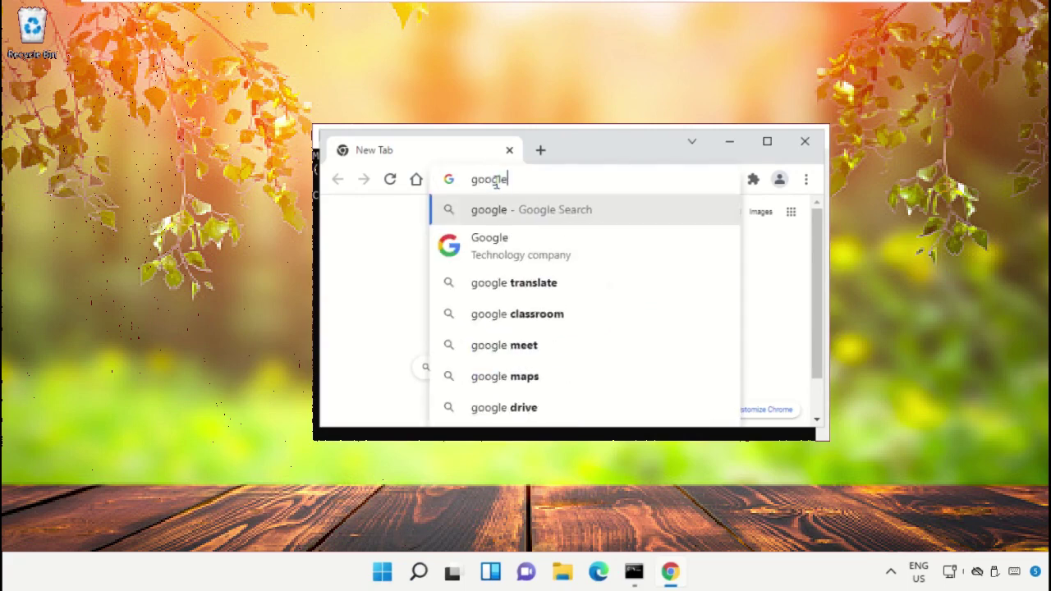
{"action": "type", "text": ".com"}
{"action": "key", "text": "Return"}
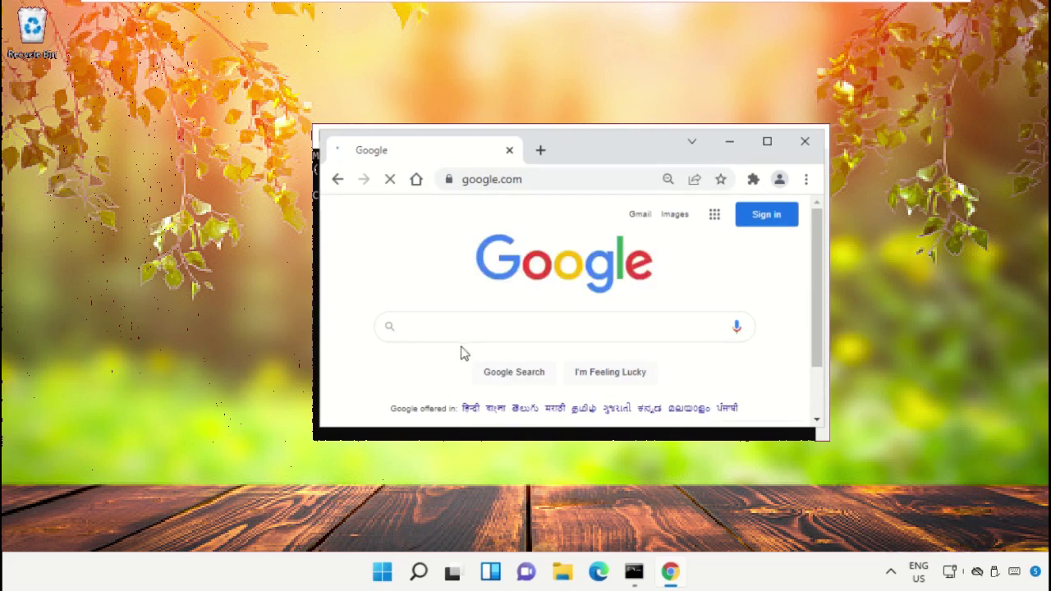
Search Google for "hows.tech windows commands" and open the "Important Windows Commands - Hows.tech" result.
{"action": "left_click", "coordinate": [462, 326]}
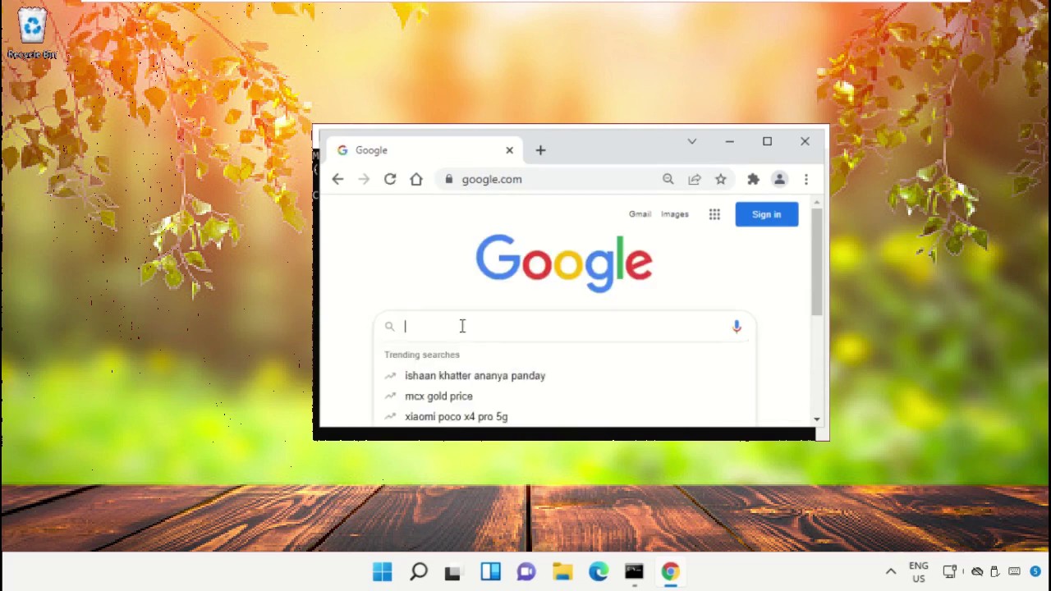
{"action": "type", "text": "hows.tec"}
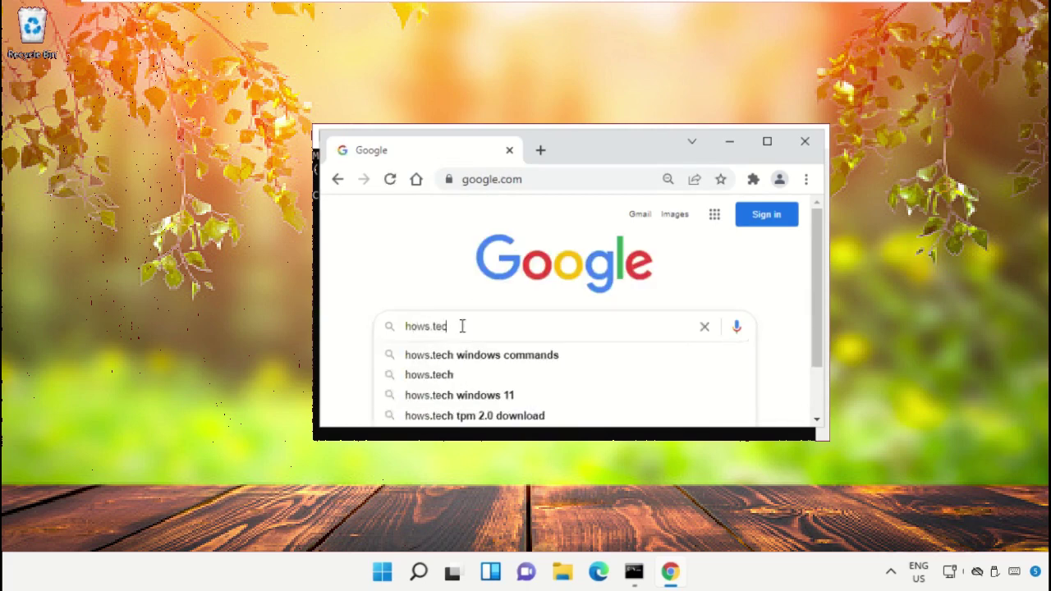
{"action": "type", "text": "h windows commands"}
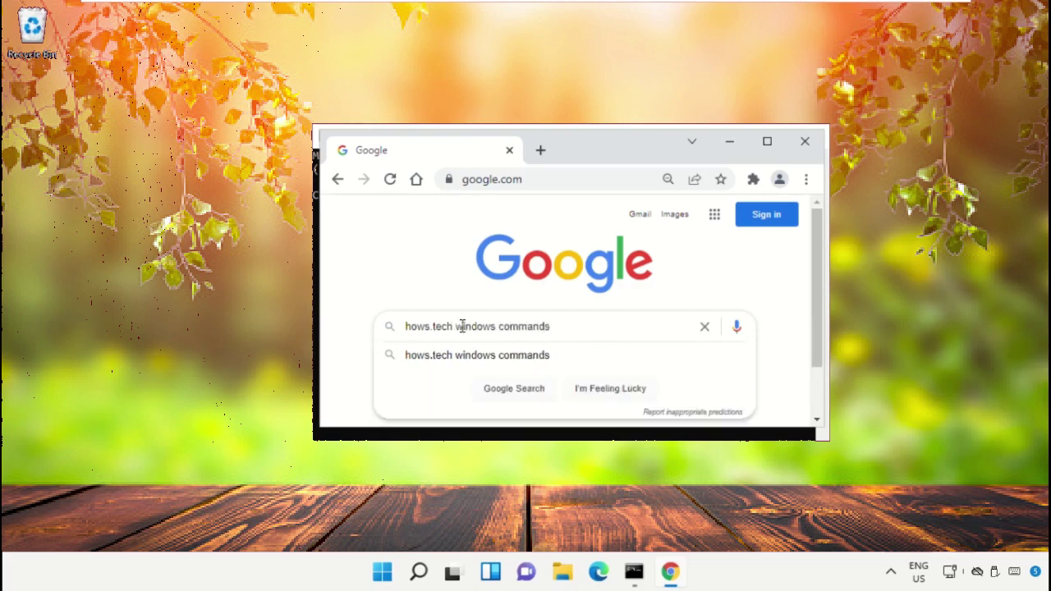
{"action": "key", "text": "Return"}
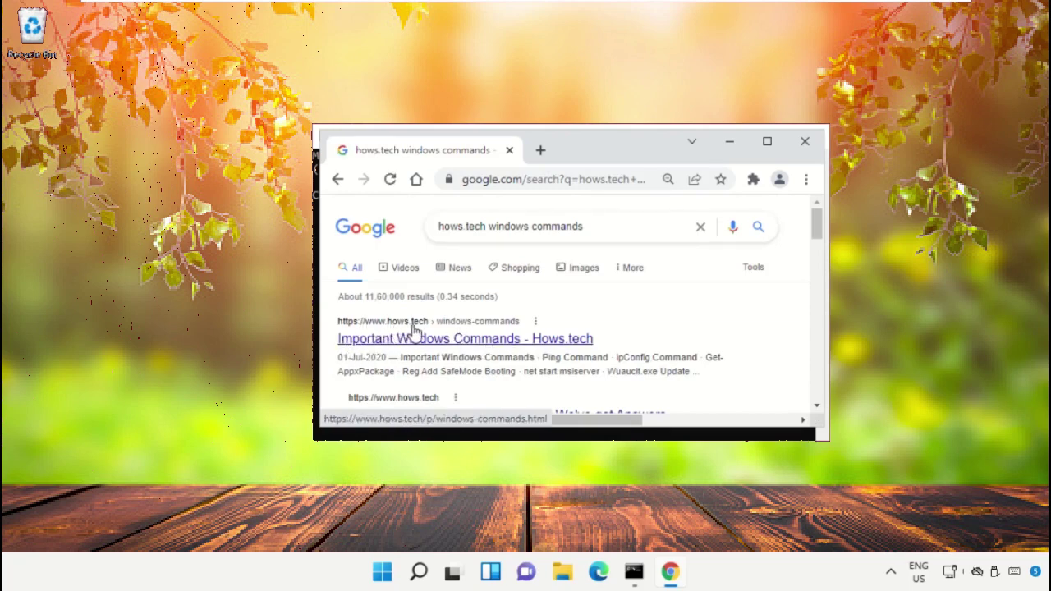
{"action": "left_click", "coordinate": [406, 338]}
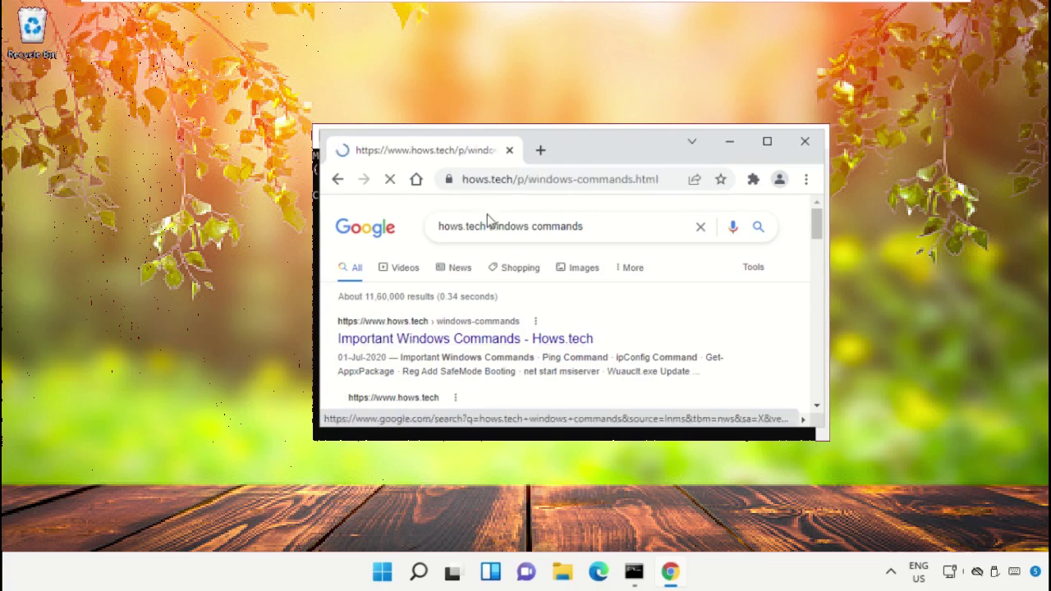
Find Command 12 under the SFC Windows Command section and copy "sfc /scanfile=c:\windows\system32\ieframe.dll".
{"action": "scroll", "coordinate": [751, 282], "scroll_direction": "down", "scroll_amount": 10}
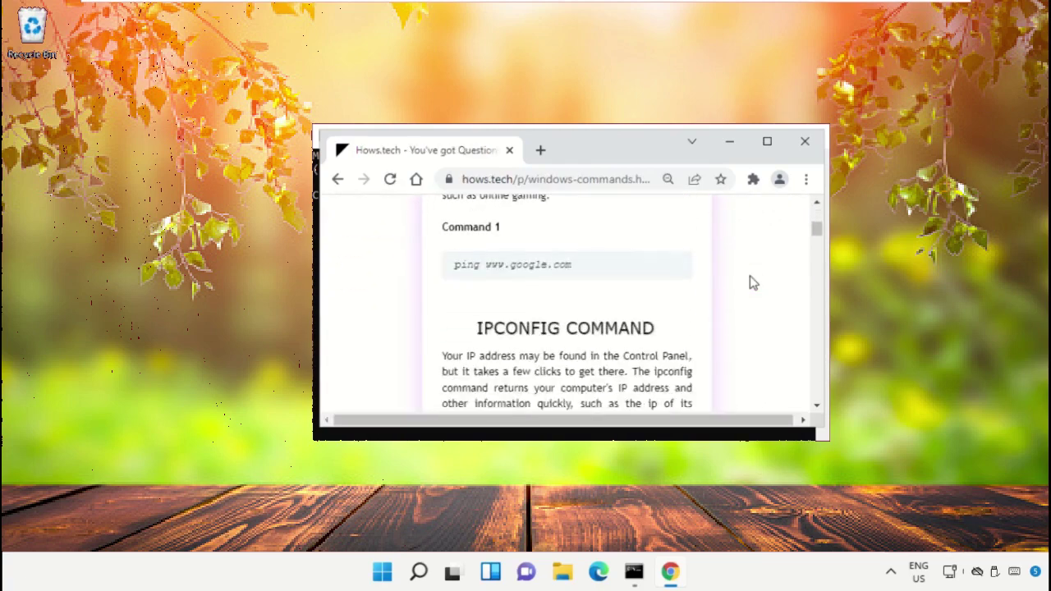
{"action": "scroll", "coordinate": [751, 282], "scroll_direction": "down", "scroll_amount": 15}
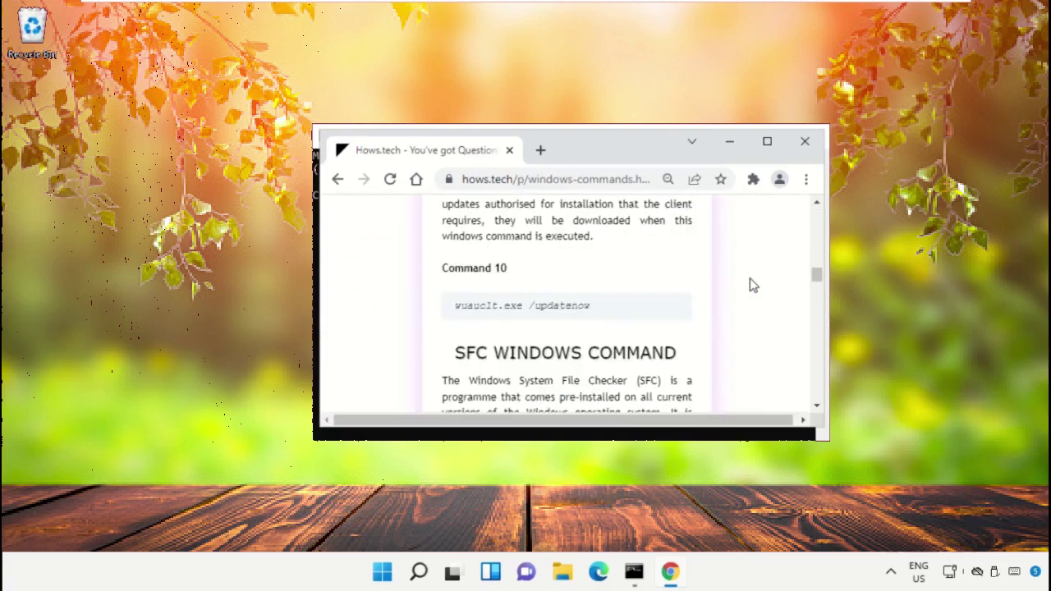
{"action": "scroll", "coordinate": [750, 282], "scroll_direction": "down", "scroll_amount": 5}
{"action": "scroll", "coordinate": [751, 282], "scroll_direction": "up", "scroll_amount": 4}
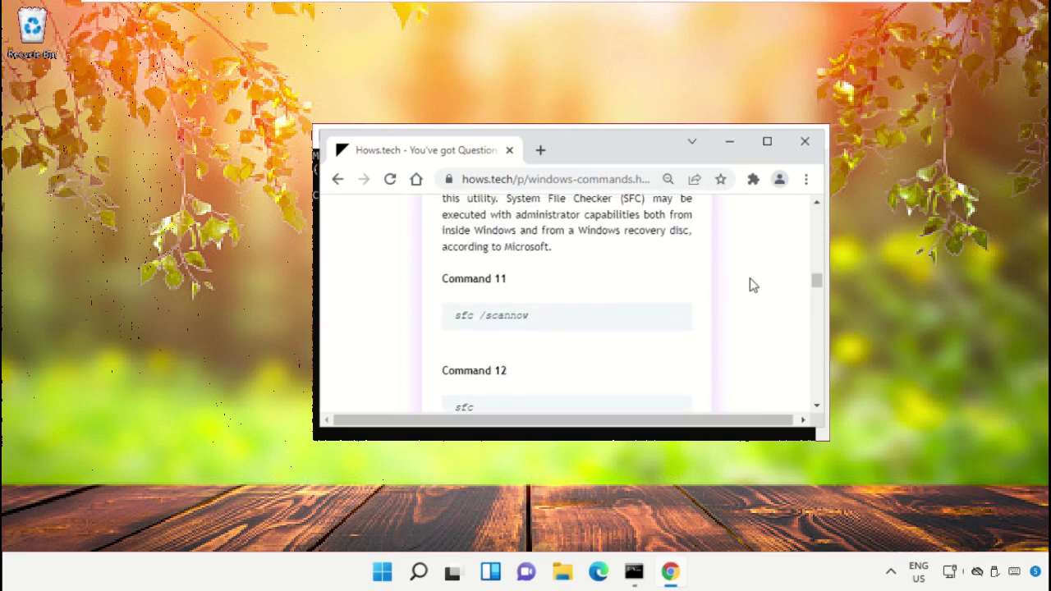
{"action": "scroll", "coordinate": [754, 285], "scroll_direction": "down", "scroll_amount": 1}
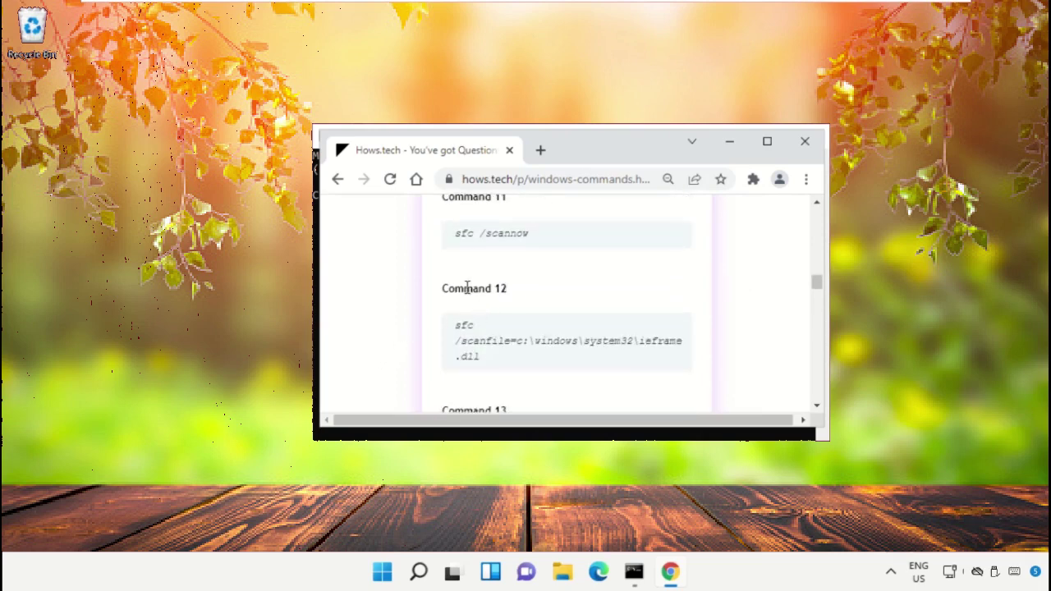
{"action": "triple_click", "coordinate": [503, 346]}
{"action": "right_click", "coordinate": [513, 343]}
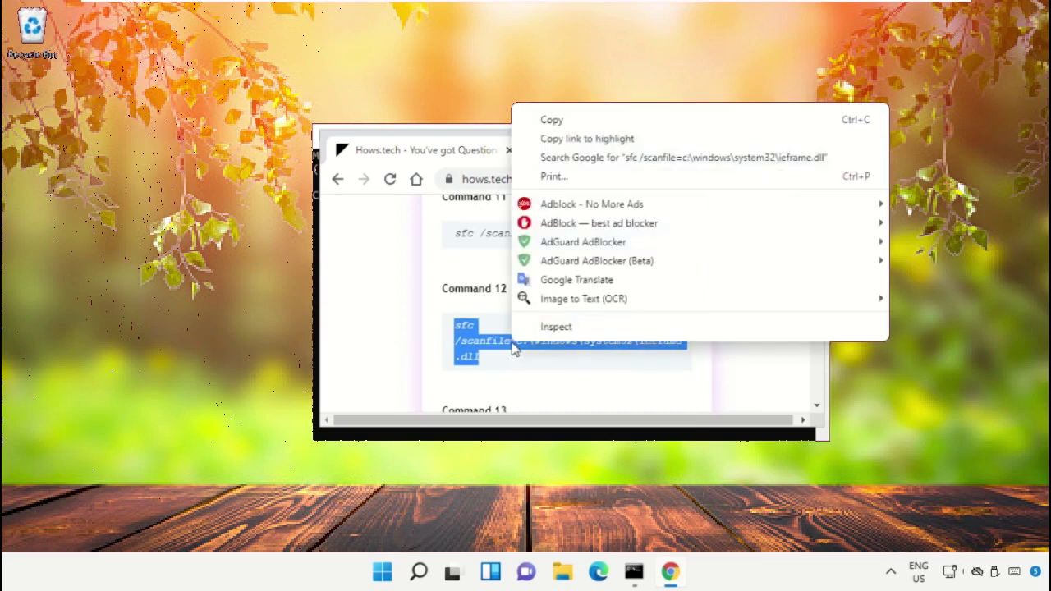
{"action": "left_click", "coordinate": [578, 122]}
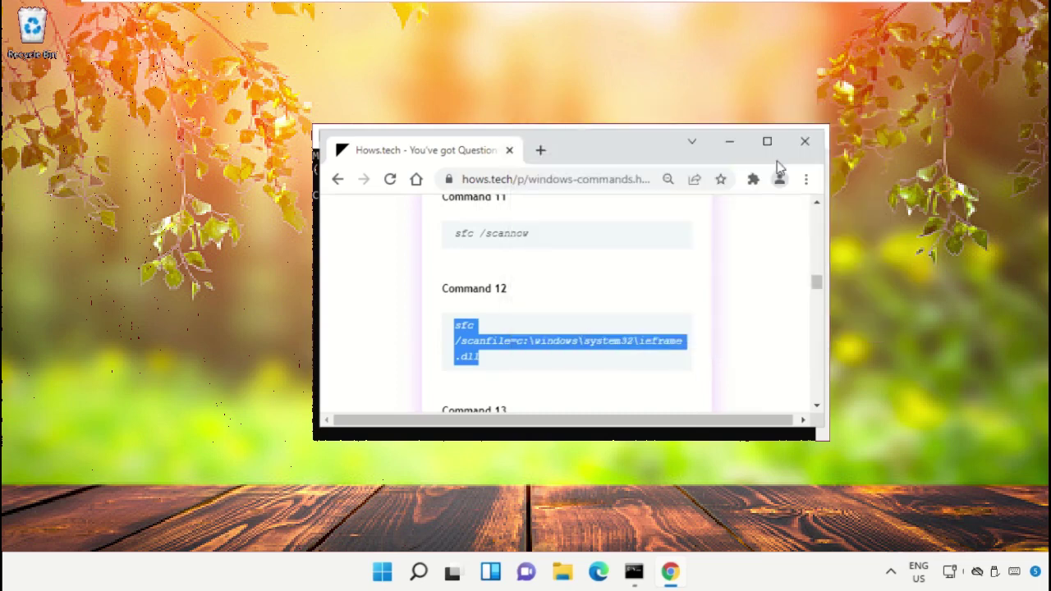
Switch to the administrator Command Prompt, paste the copied command "sfc /scanfile=c:\windows\system32\ieframe.dll" and run it.
{"action": "left_click", "coordinate": [730, 144]}
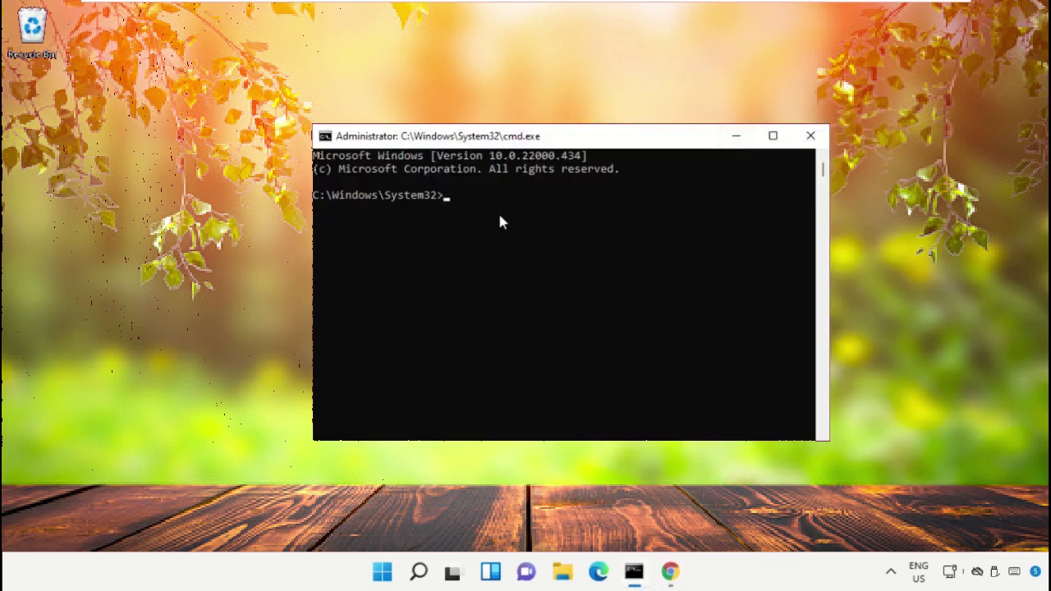
{"action": "right_click", "coordinate": [588, 138]}
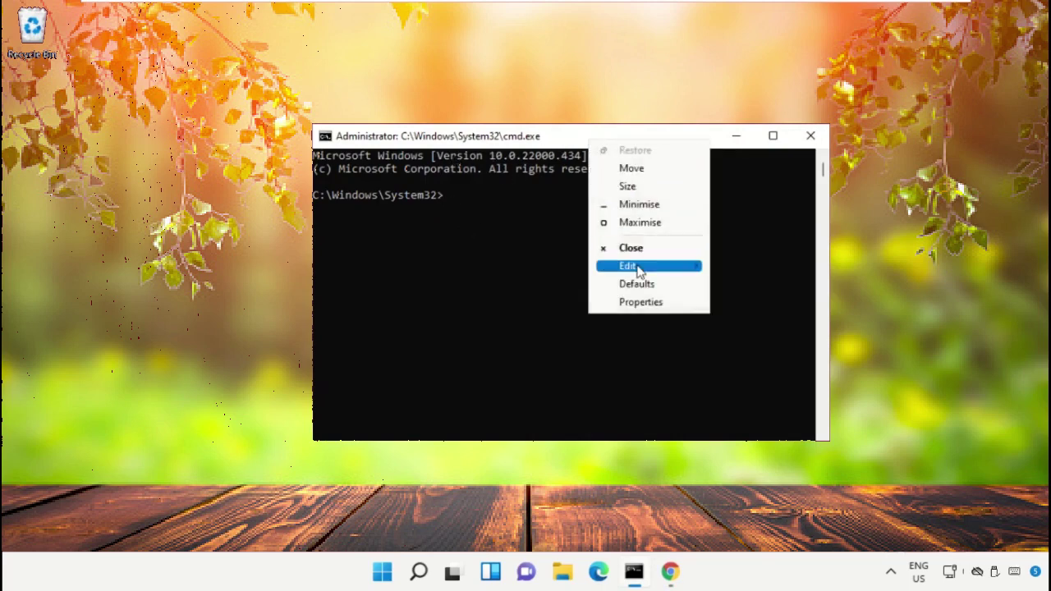
{"action": "mouse_move", "coordinate": [638, 271]}
{"action": "left_click", "coordinate": [748, 302]}
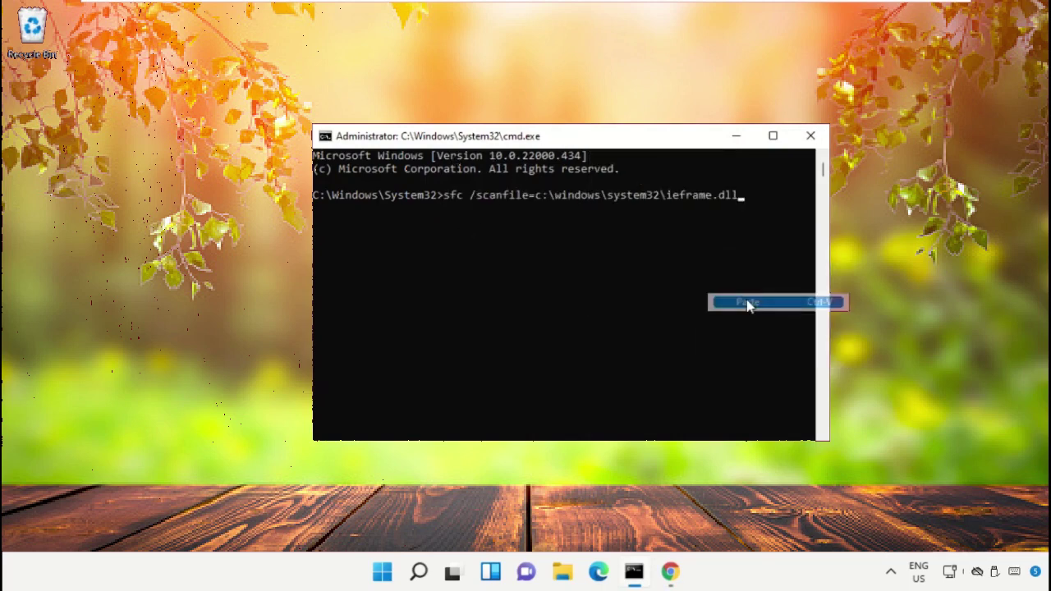
{"action": "key", "text": "Return"}
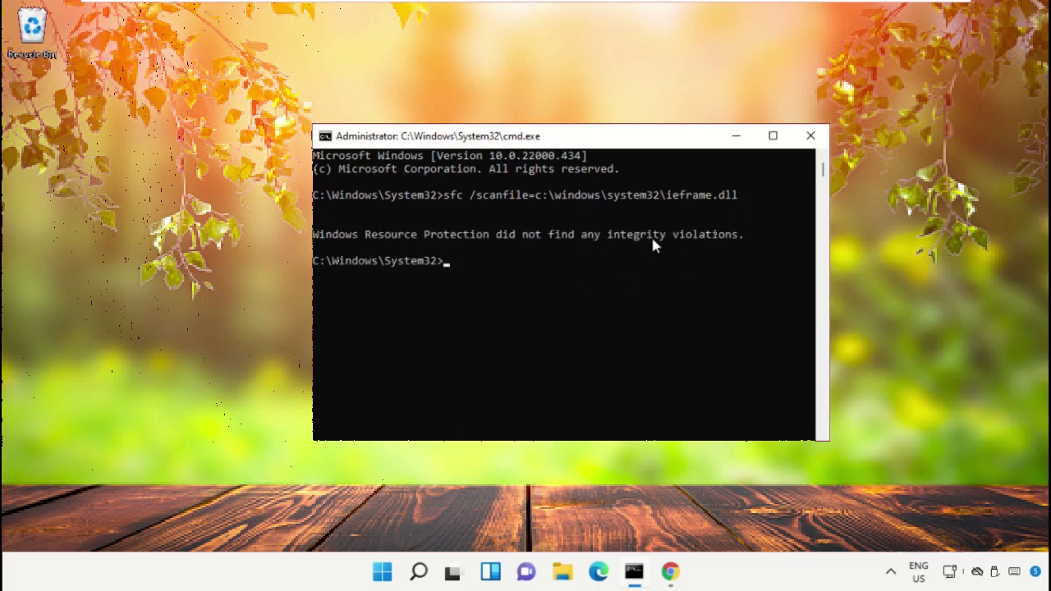
Return to the Hows.tech page in Chrome and copy Command 13, "sfc /verifyfile=c:\windows\system32\ieframe.dll".
{"action": "left_click", "coordinate": [672, 572]}
{"action": "scroll", "coordinate": [525, 362], "scroll_direction": "down", "scroll_amount": 2}
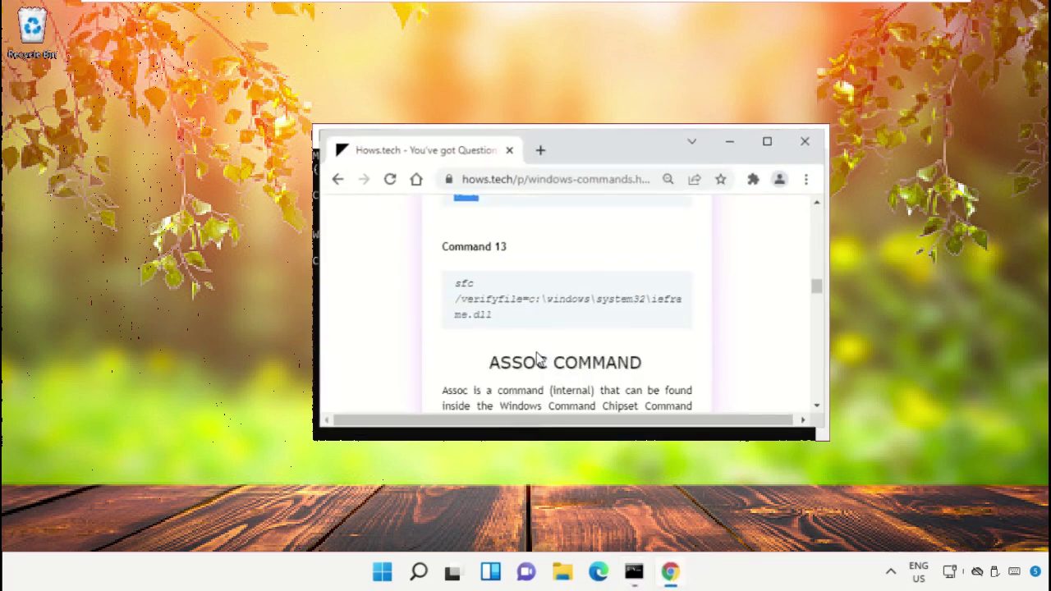
{"action": "triple_click", "coordinate": [493, 302]}
{"action": "right_click", "coordinate": [493, 304]}
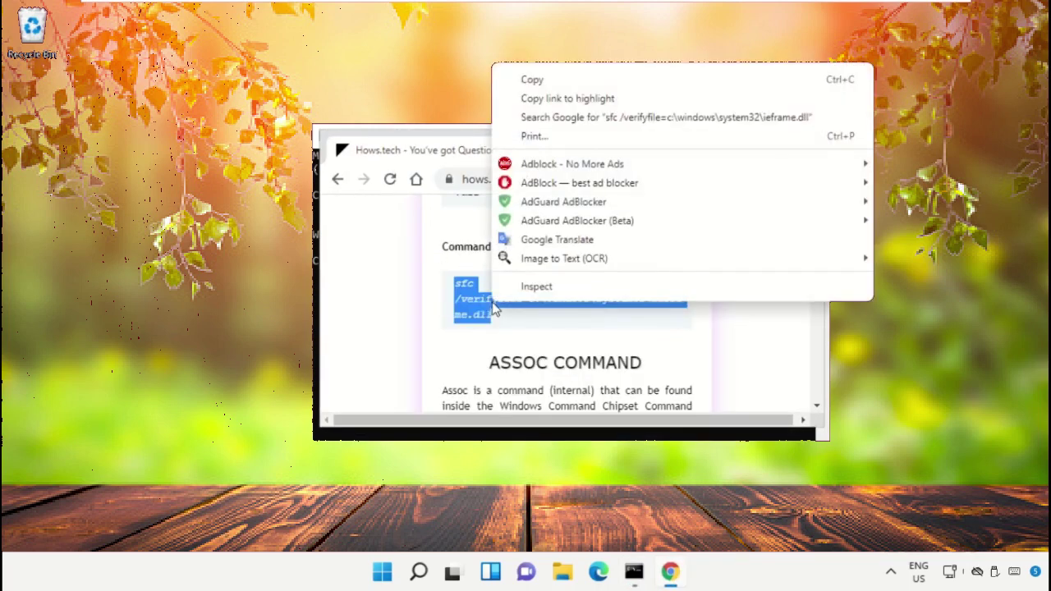
{"action": "left_click", "coordinate": [545, 79]}
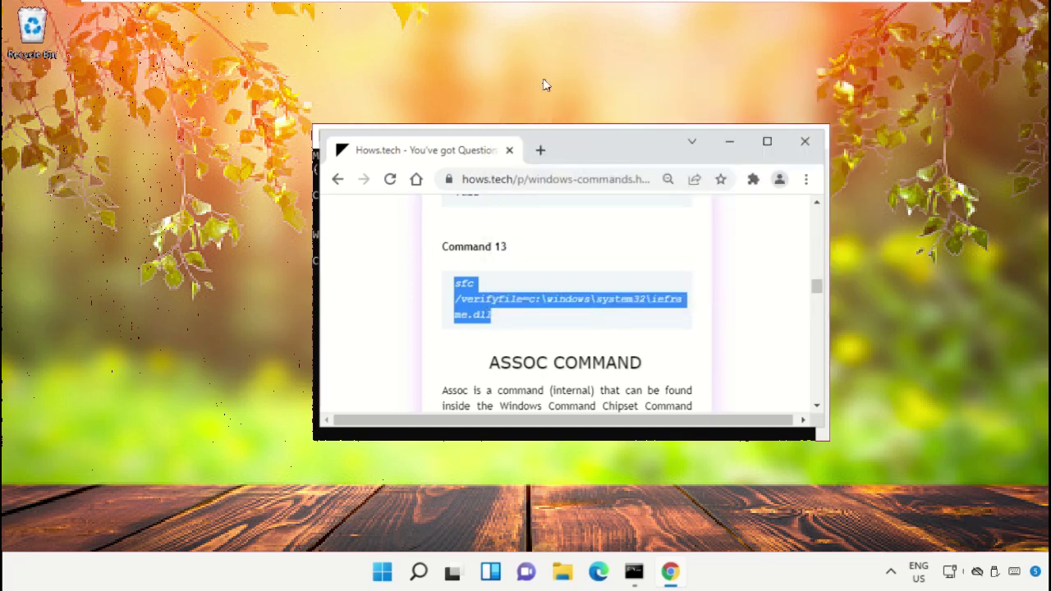
Paste and run "sfc /verifyfile=c:\windows\system32\ieframe.dll" in the administrator Command Prompt, and close the prompt with "exit".
{"action": "left_click", "coordinate": [729, 143]}
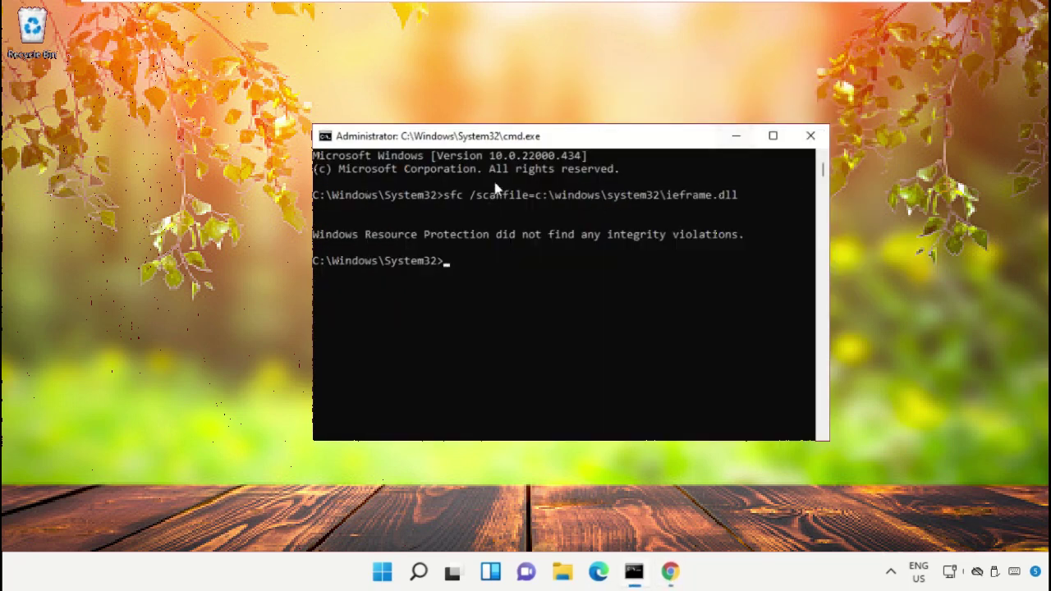
{"action": "right_click", "coordinate": [580, 140]}
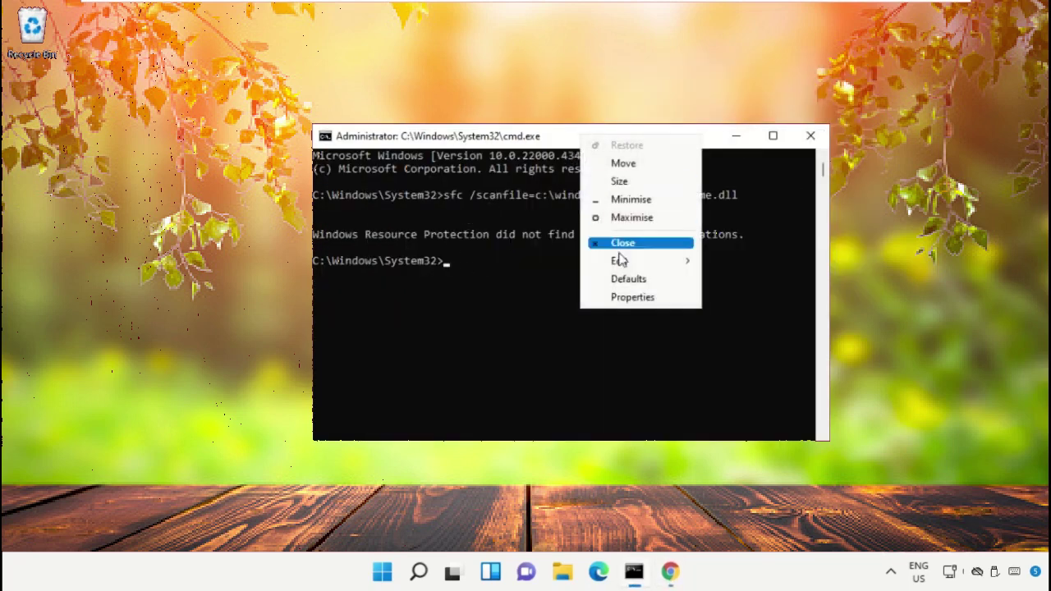
{"action": "mouse_move", "coordinate": [621, 261]}
{"action": "left_click", "coordinate": [740, 296]}
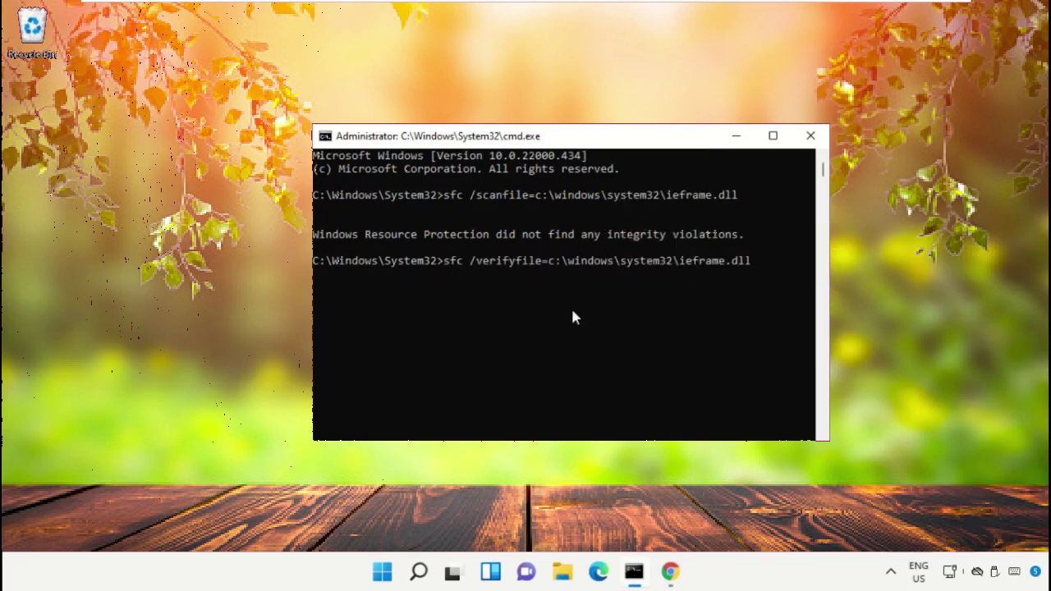
{"action": "key", "text": "Return"}
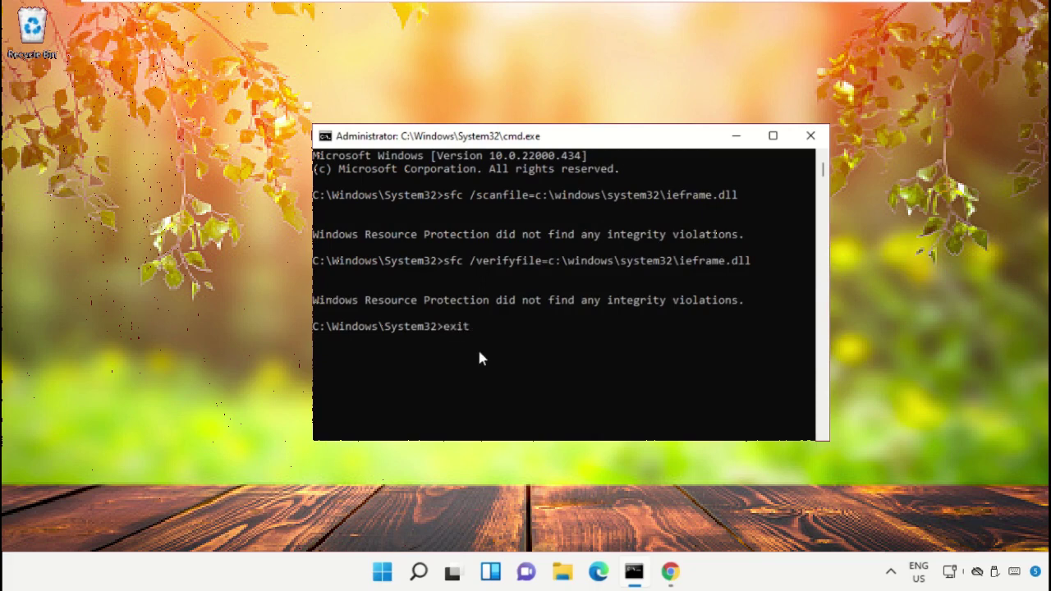
{"action": "key", "text": "Return"}
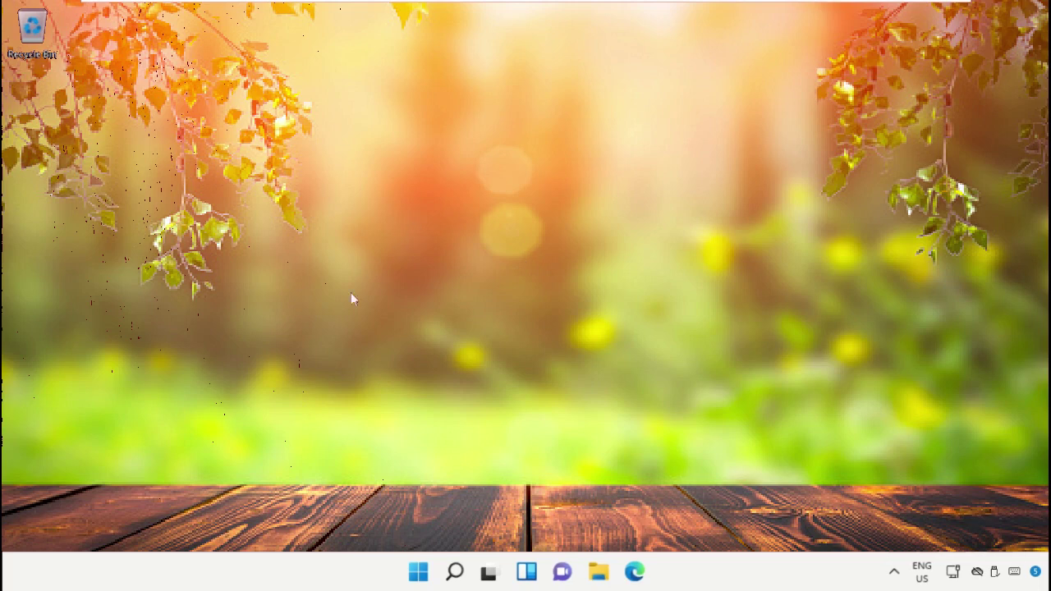
Find and open Windows Settings through search and go to the Apps & features page.
{"action": "left_click", "coordinate": [454, 572]}
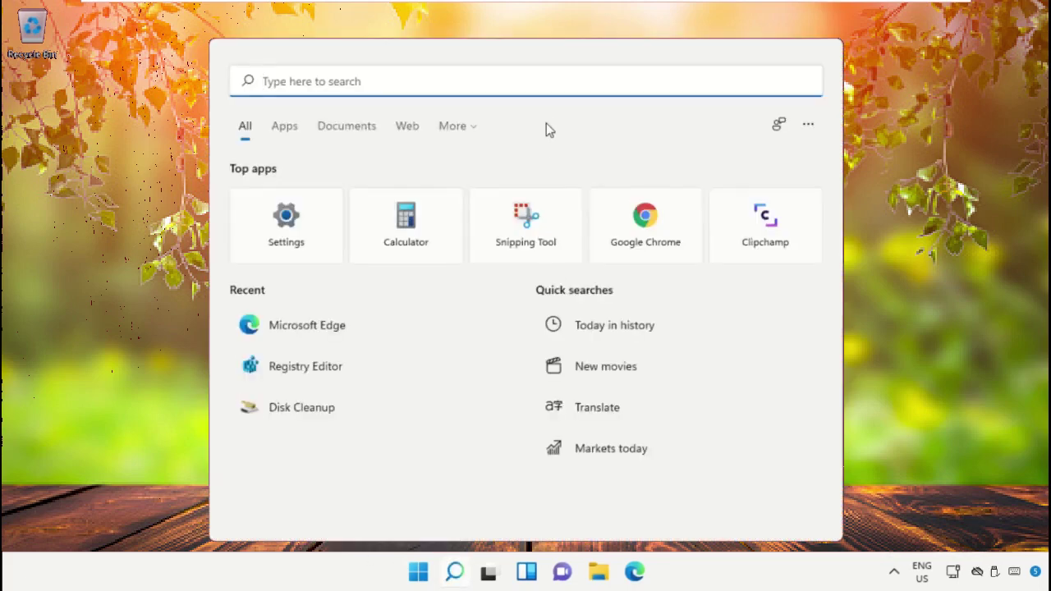
{"action": "type", "text": "Settings"}
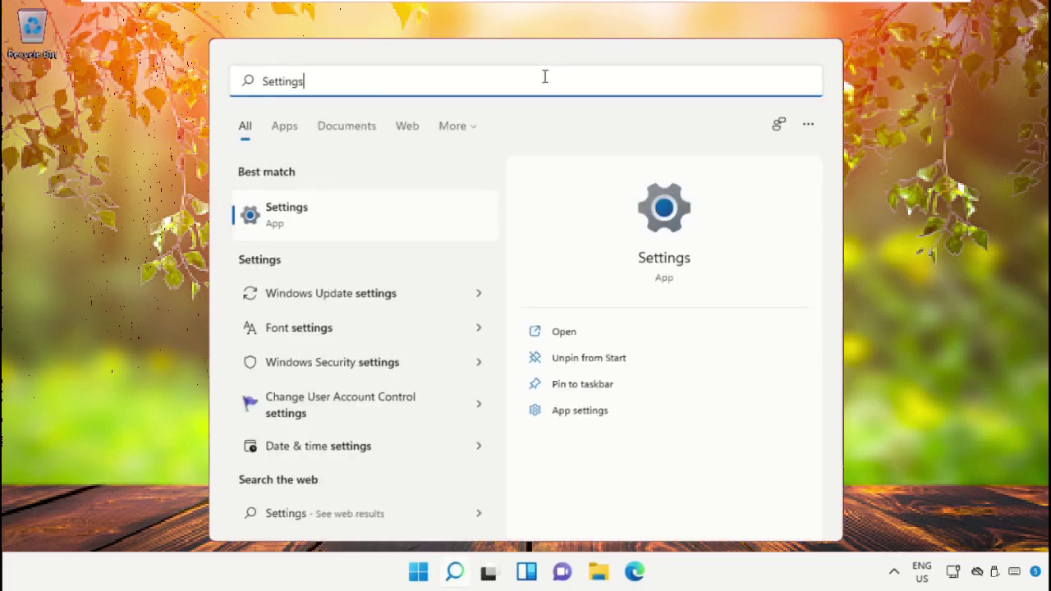
{"action": "left_click", "coordinate": [384, 227]}
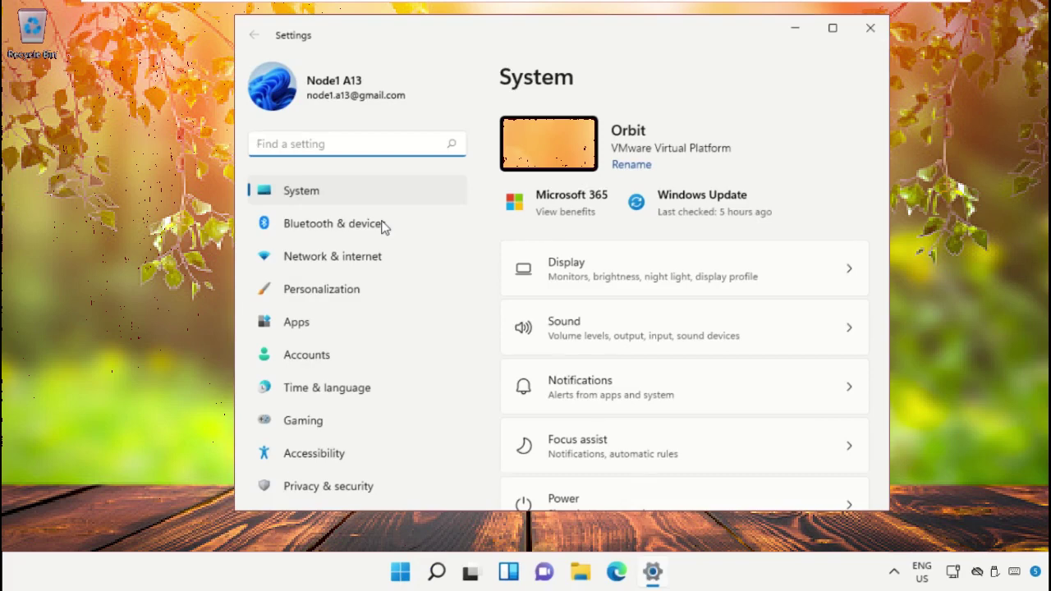
{"action": "left_click", "coordinate": [318, 329]}
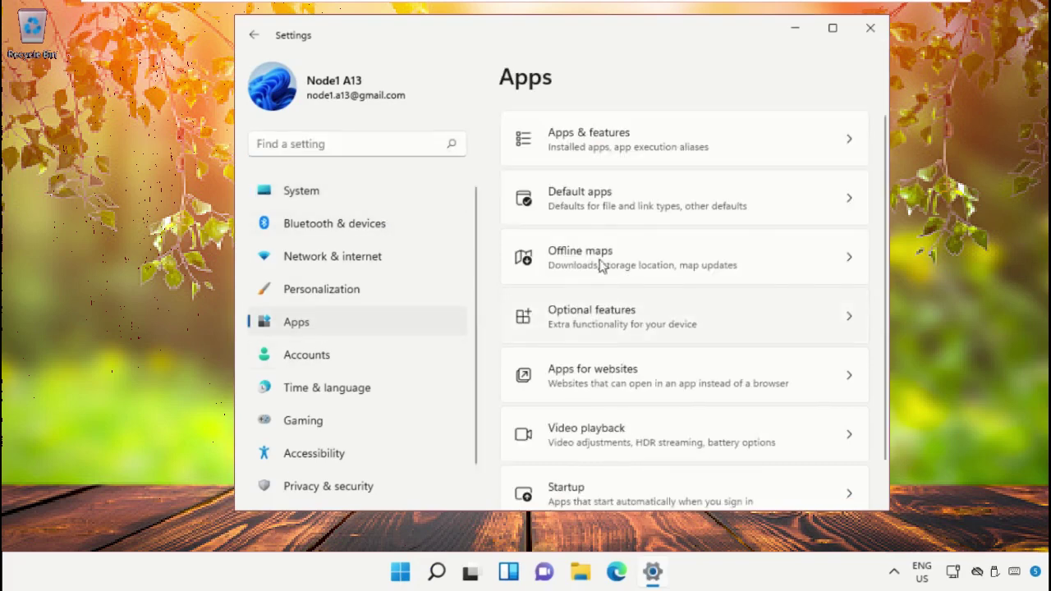
{"action": "left_click", "coordinate": [635, 160]}
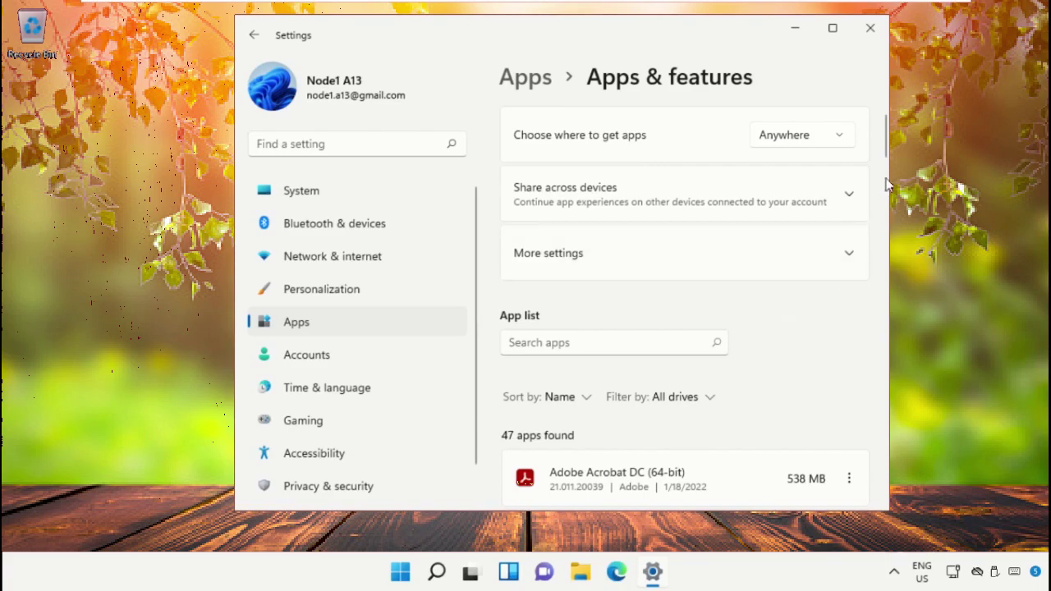
Repair Microsoft Edge from the installed apps list, allowing the User Account Control request, and close Windows Settings.
{"action": "left_click_drag", "start_coordinate": [885, 152], "coordinate": [867, 282]}
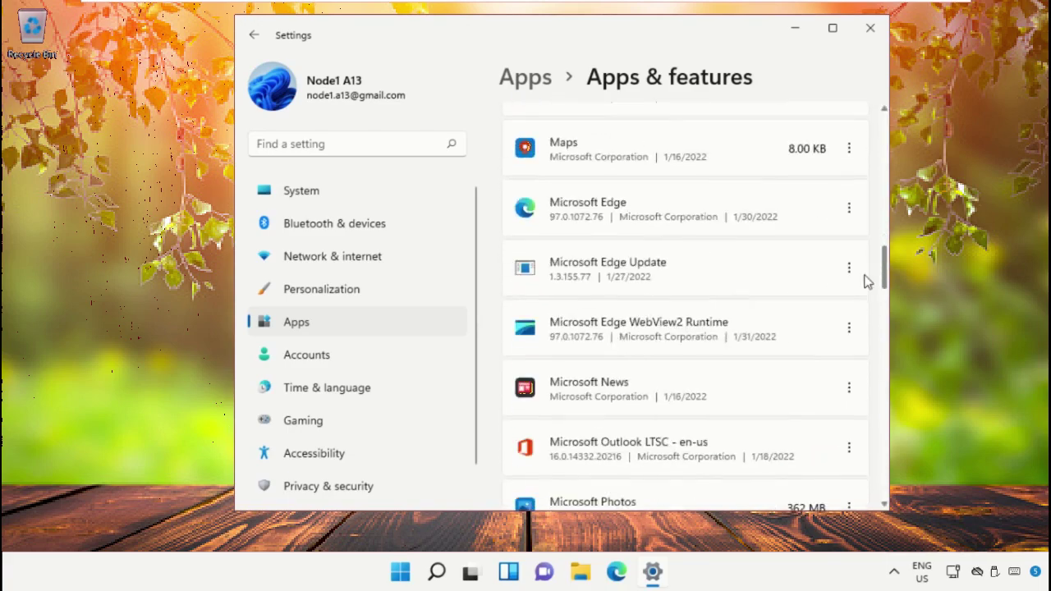
{"action": "left_click", "coordinate": [849, 210]}
{"action": "left_click", "coordinate": [730, 237]}
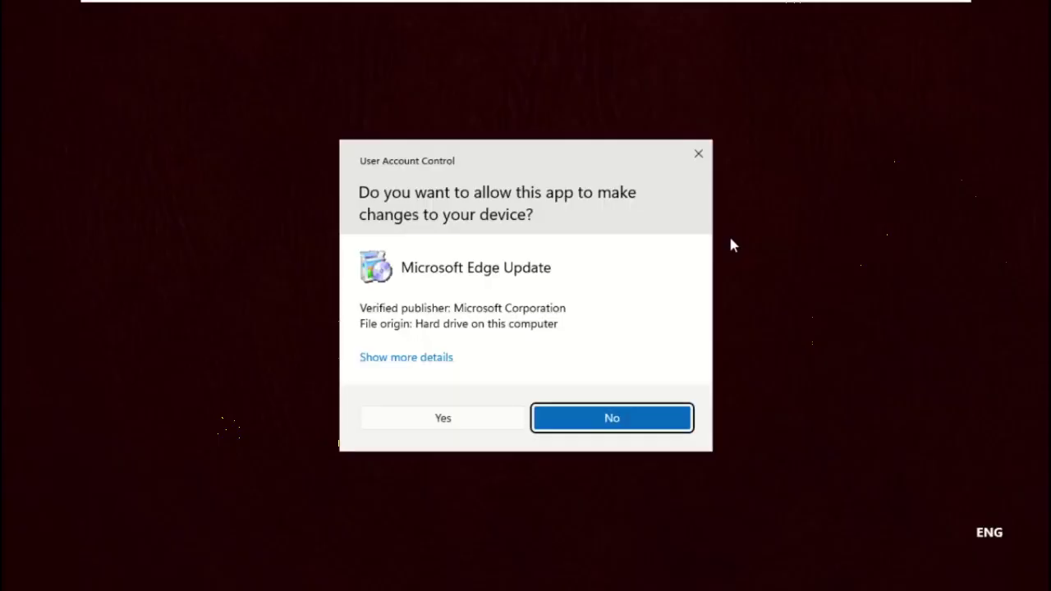
{"action": "left_click", "coordinate": [454, 422]}
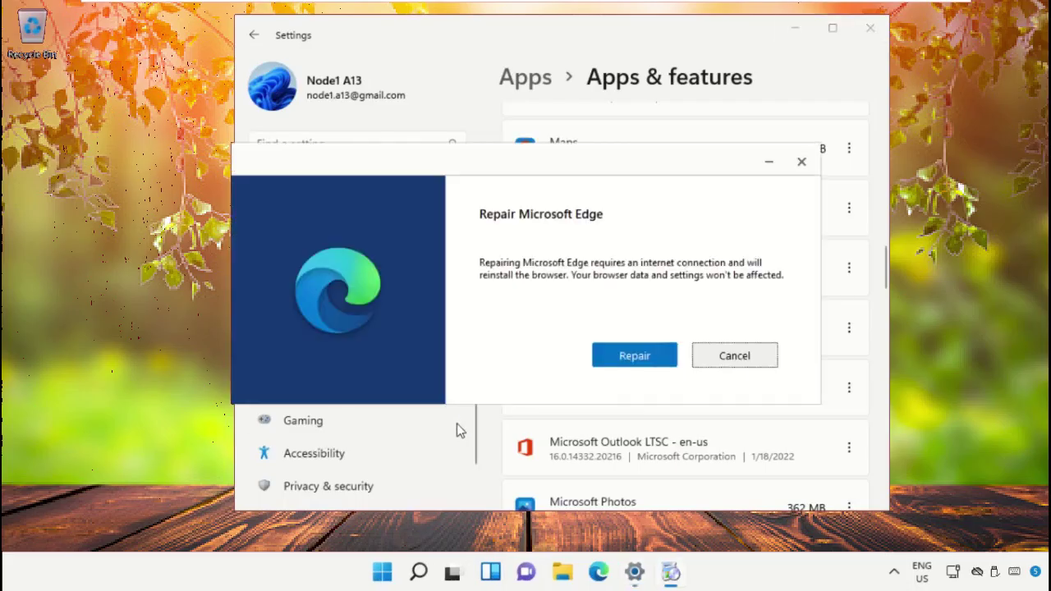
{"action": "left_click", "coordinate": [635, 359]}
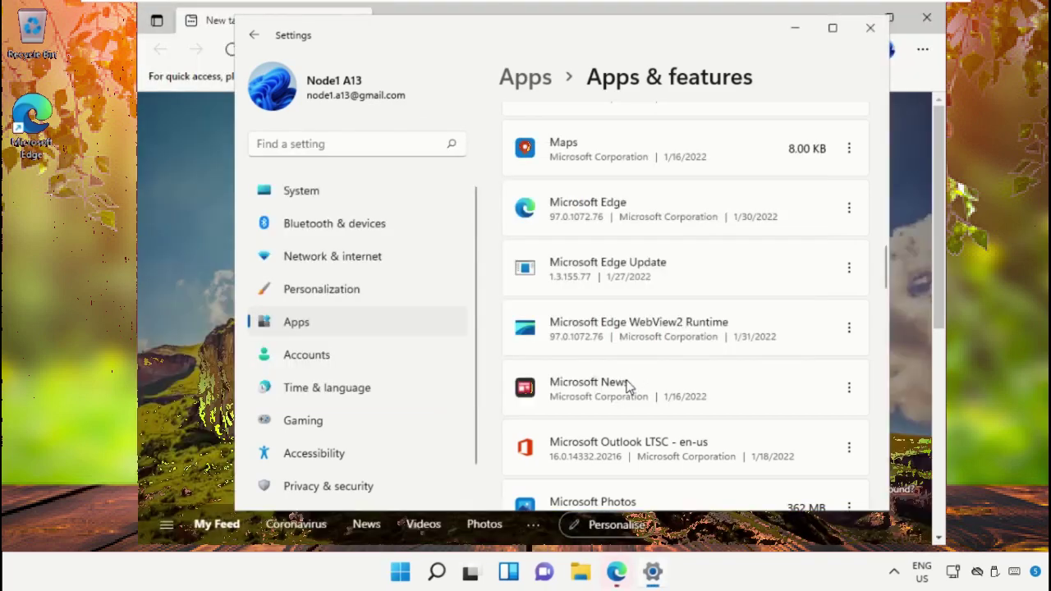
{"action": "left_click", "coordinate": [870, 28]}
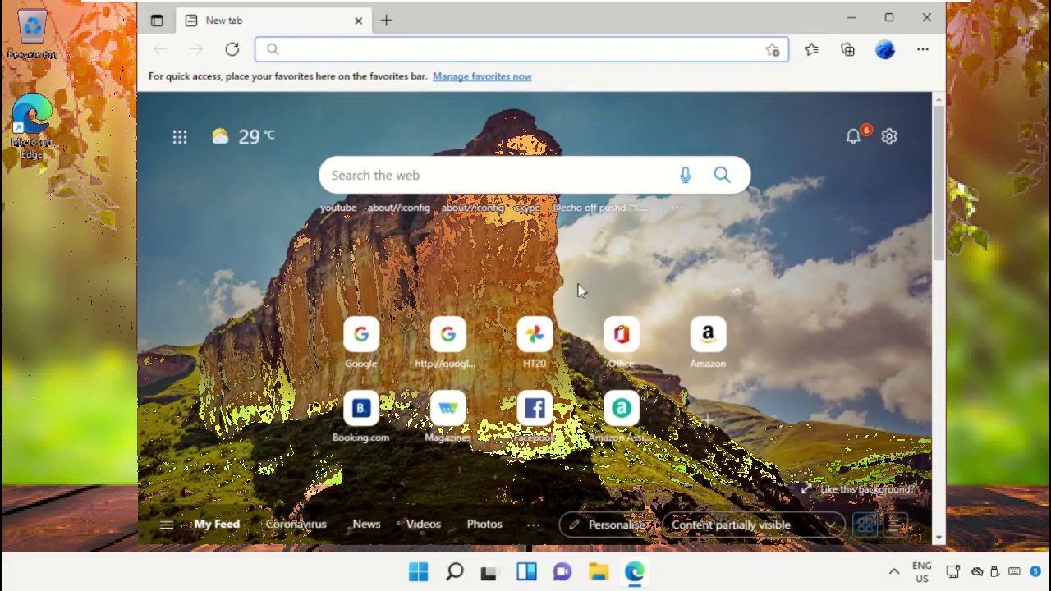
Restore Microsoft Edge's settings to their default values through its Reset settings page and close the browser.
{"action": "left_click", "coordinate": [923, 51]}
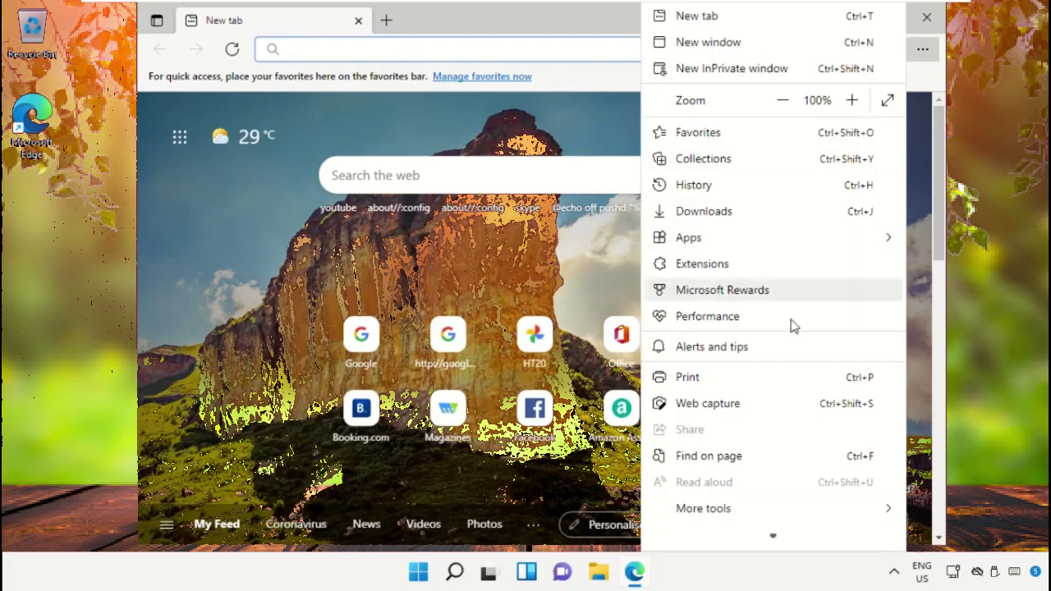
{"action": "scroll", "coordinate": [783, 394], "scroll_direction": "down", "scroll_amount": 2}
{"action": "left_click", "coordinate": [829, 488]}
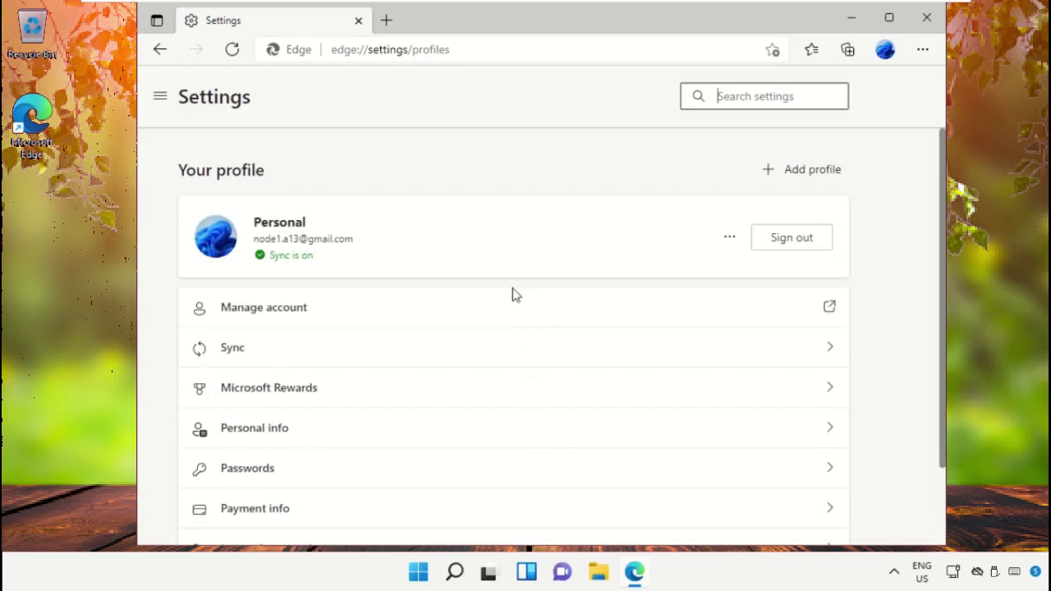
{"action": "left_click", "coordinate": [162, 105]}
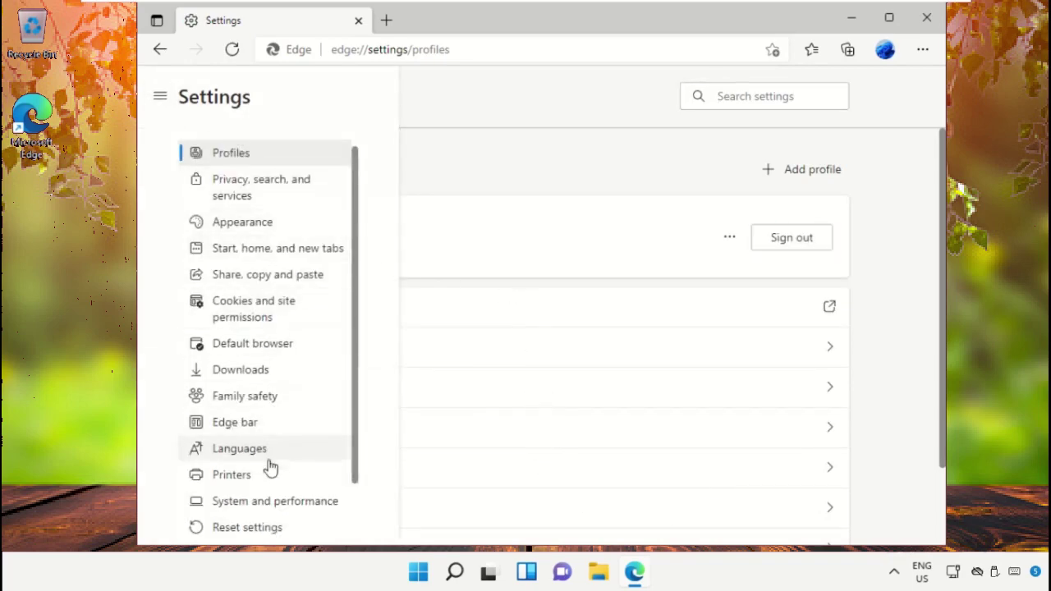
{"action": "left_click", "coordinate": [247, 530]}
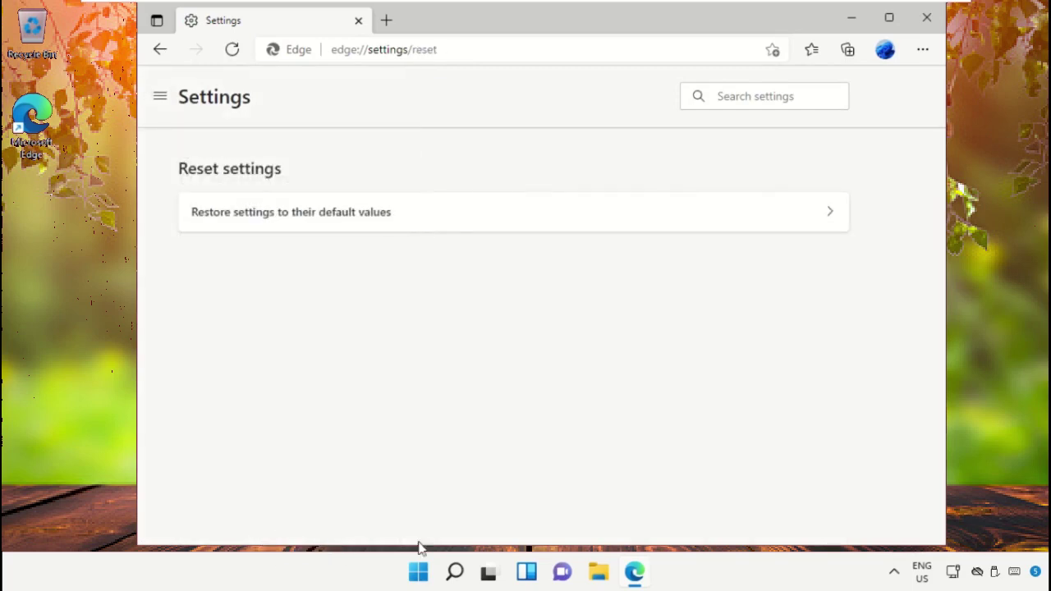
{"action": "left_click", "coordinate": [490, 218]}
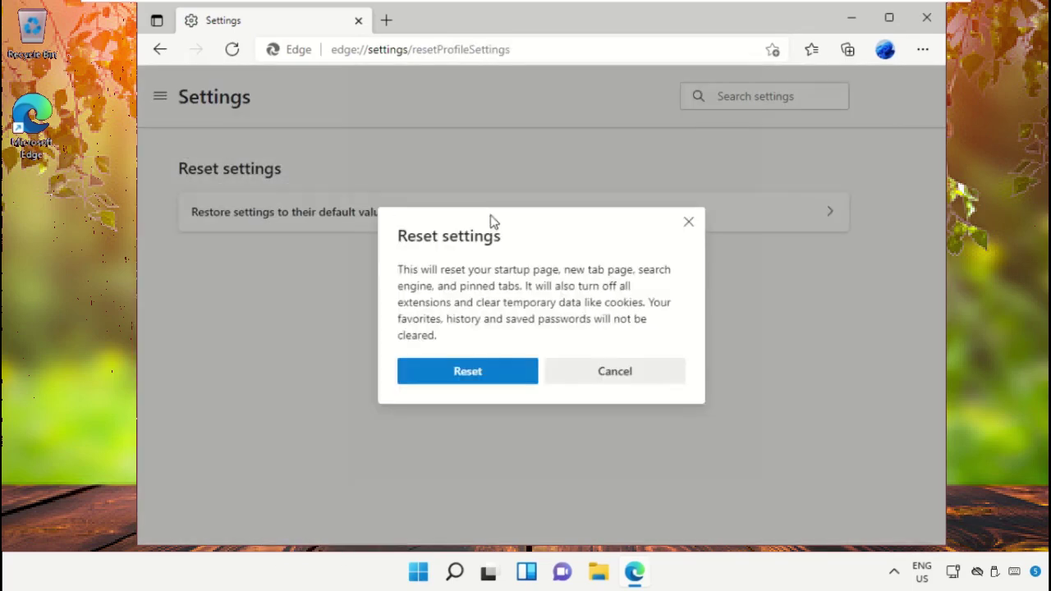
{"action": "left_click", "coordinate": [493, 374]}
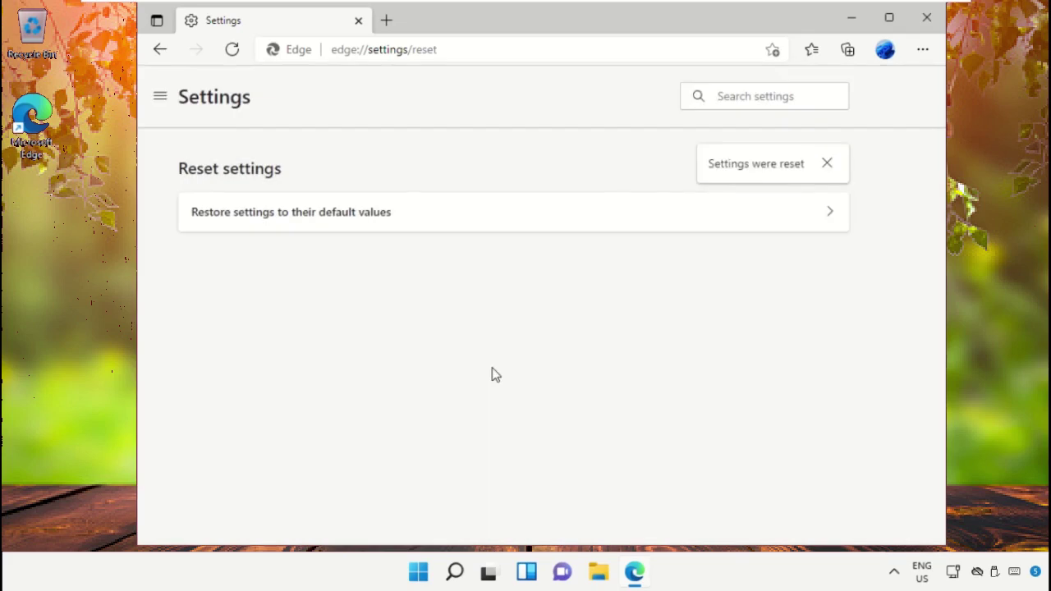
{"action": "left_click", "coordinate": [913, 26]}
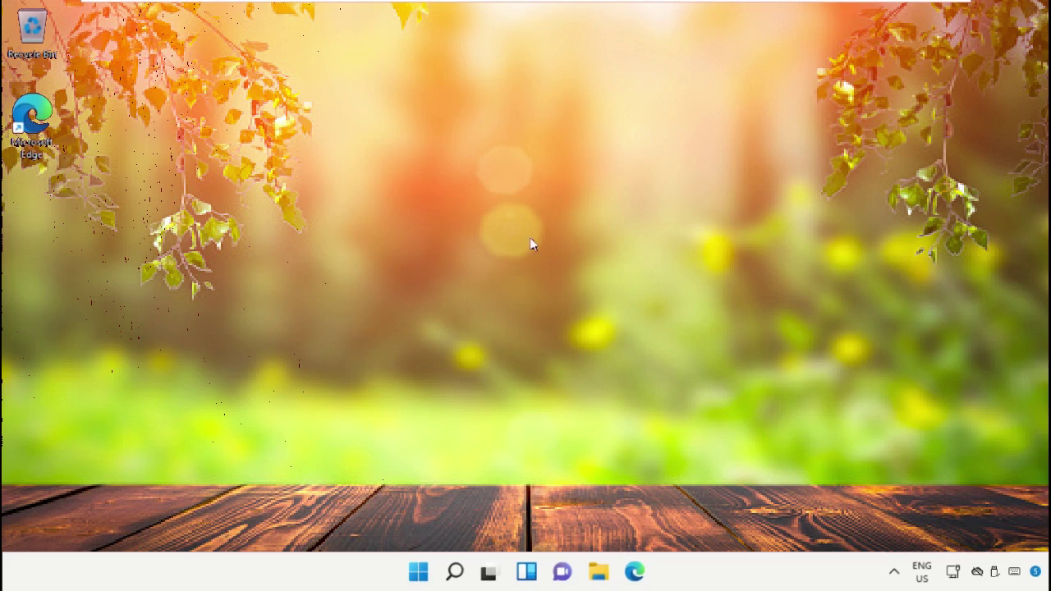
Open Microsoft Edge and set its tracking prevention to Strict in the privacy, search, and services settings.
{"action": "double_click", "coordinate": [48, 161]}
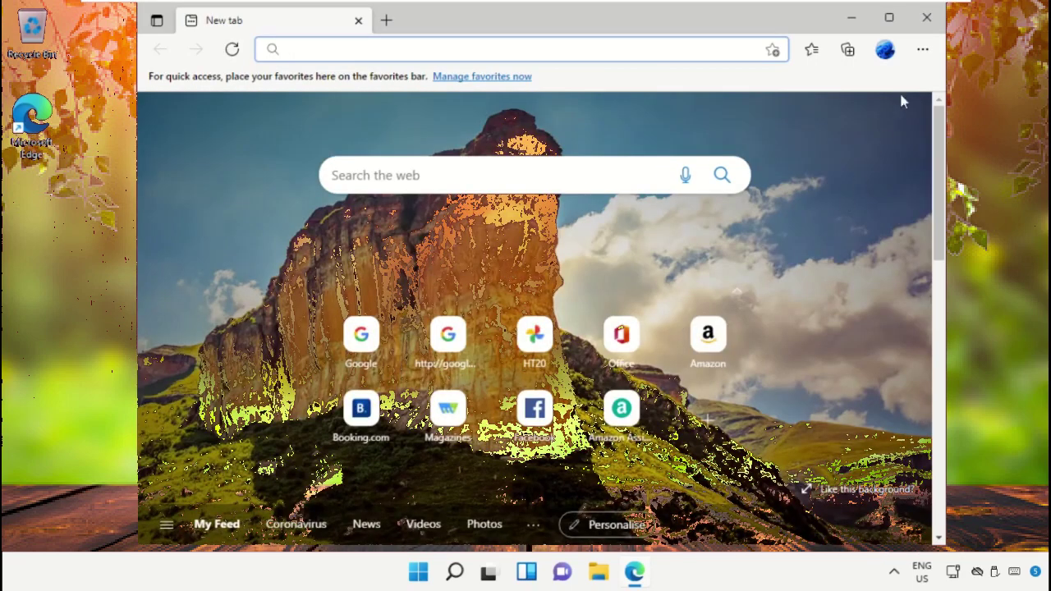
{"action": "left_click", "coordinate": [924, 50]}
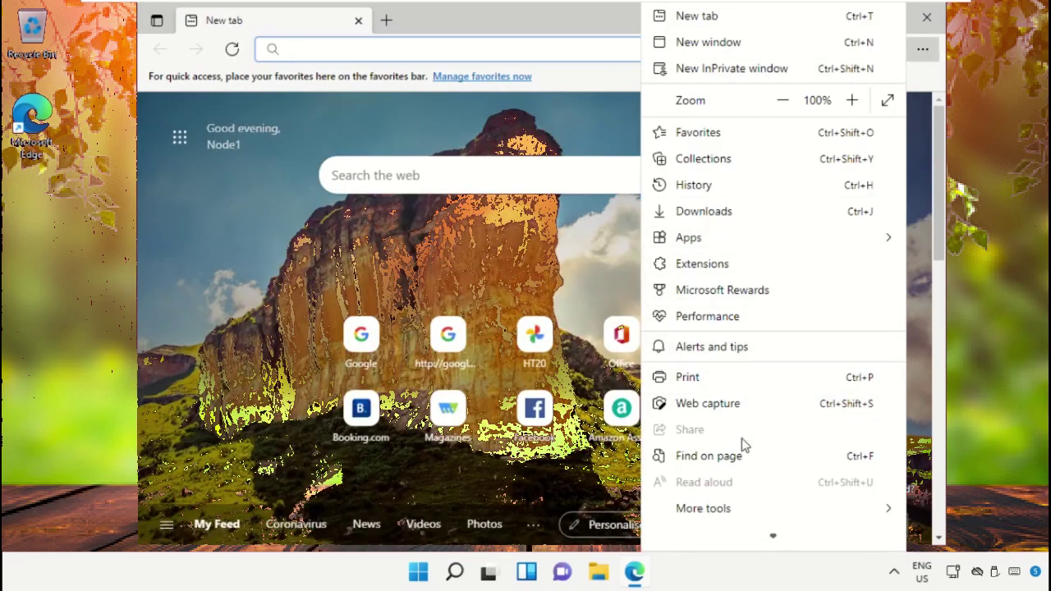
{"action": "scroll", "coordinate": [742, 441], "scroll_direction": "down", "scroll_amount": 1}
{"action": "left_click", "coordinate": [741, 485]}
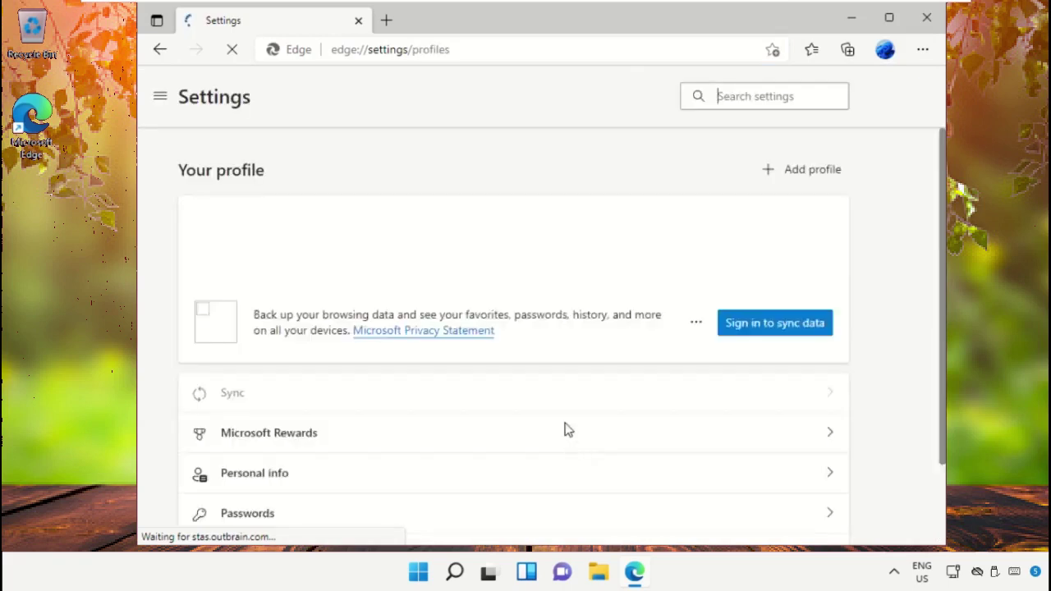
{"action": "left_click", "coordinate": [158, 96]}
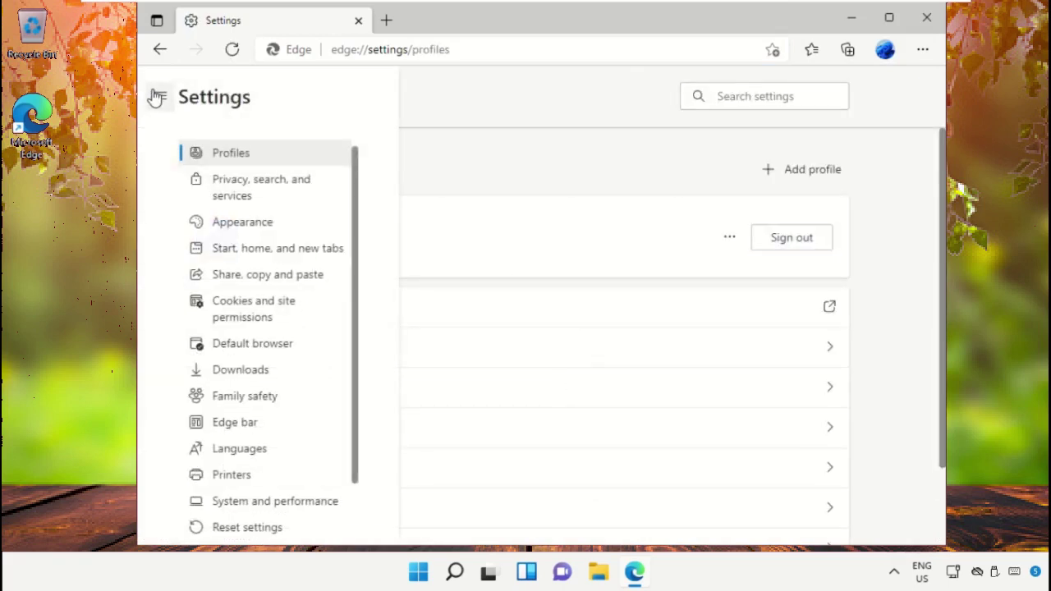
{"action": "left_click", "coordinate": [256, 191]}
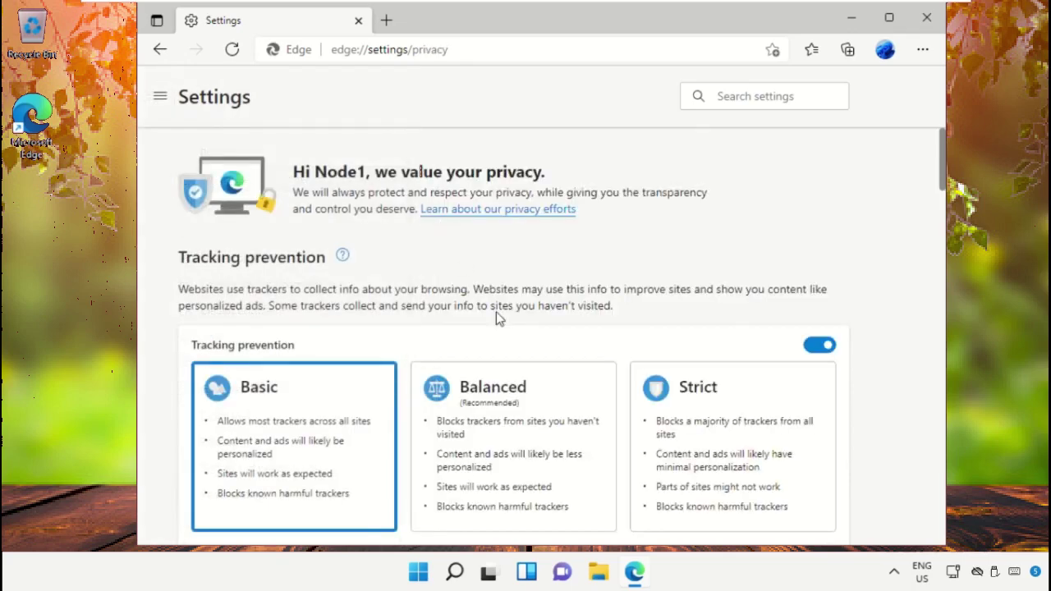
{"action": "scroll", "coordinate": [496, 312], "scroll_direction": "down", "scroll_amount": 2}
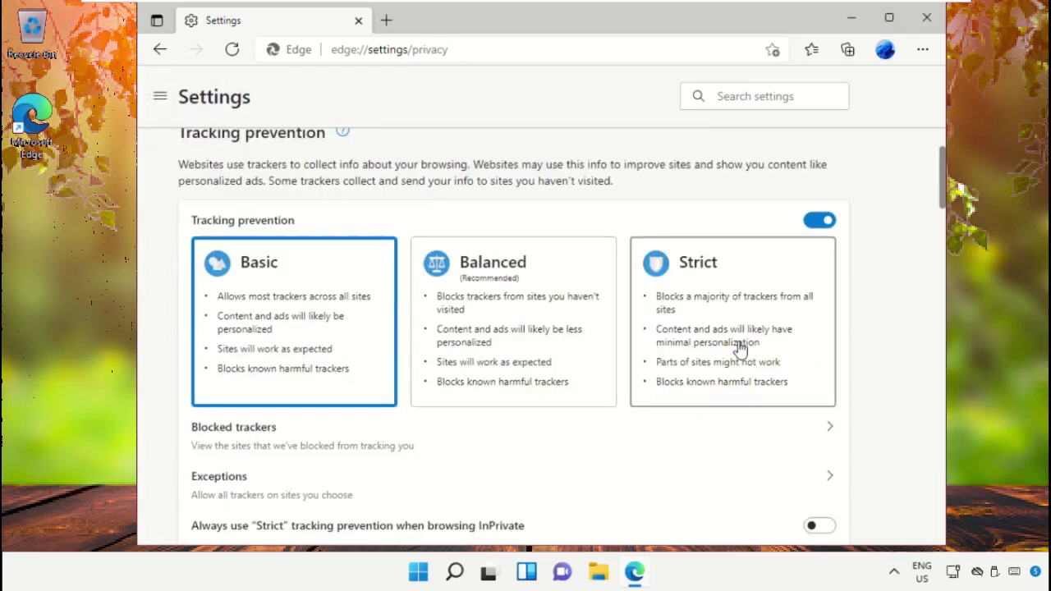
{"action": "left_click", "coordinate": [739, 349]}
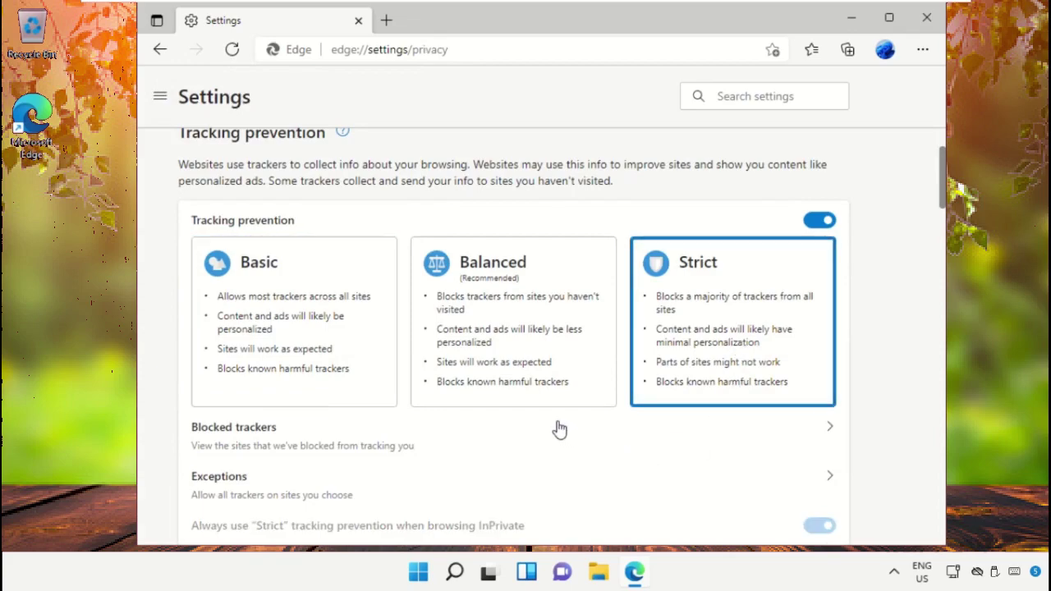
Clear the browsing history, download history, cookies and other site data, and cached images and files for the All time range.
{"action": "scroll", "coordinate": [558, 429], "scroll_direction": "down", "scroll_amount": 4}
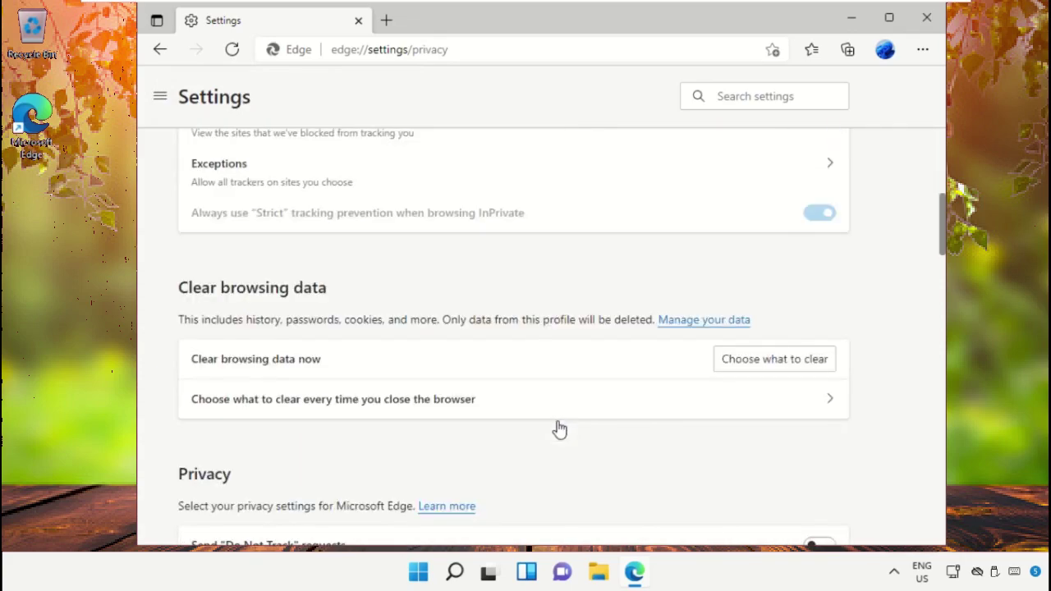
{"action": "left_click", "coordinate": [762, 369]}
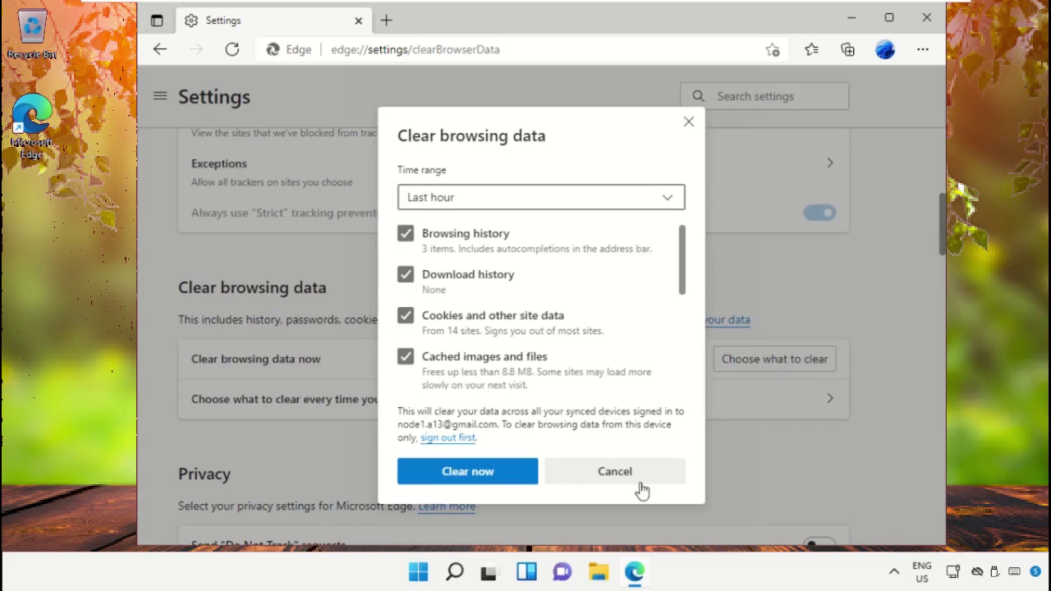
{"action": "left_click", "coordinate": [532, 206]}
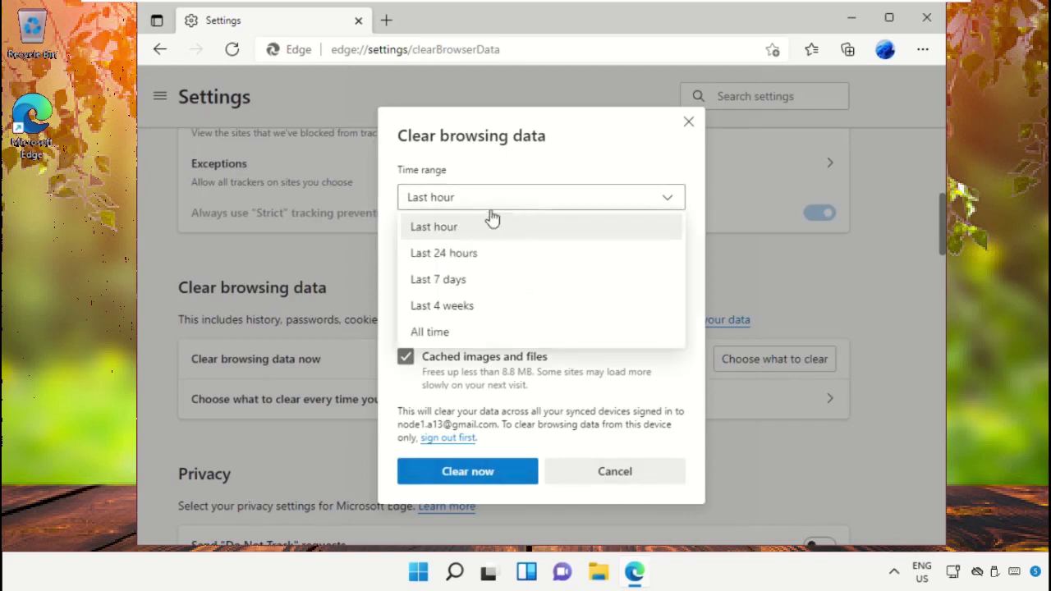
{"action": "left_click", "coordinate": [457, 334]}
{"action": "scroll", "coordinate": [487, 345], "scroll_direction": "down", "scroll_amount": 1}
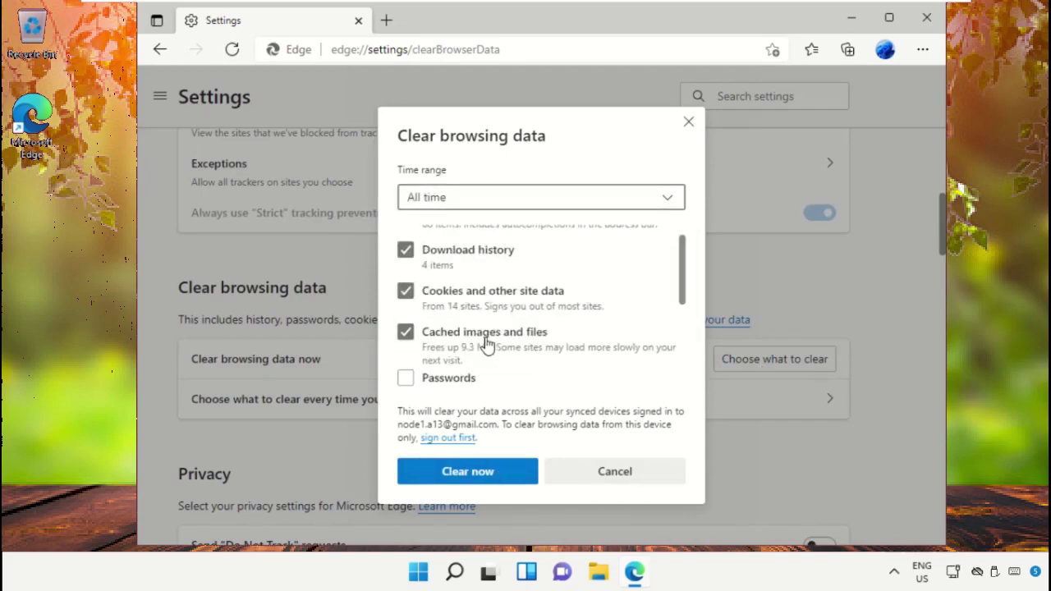
{"action": "scroll", "coordinate": [487, 345], "scroll_direction": "down", "scroll_amount": 3}
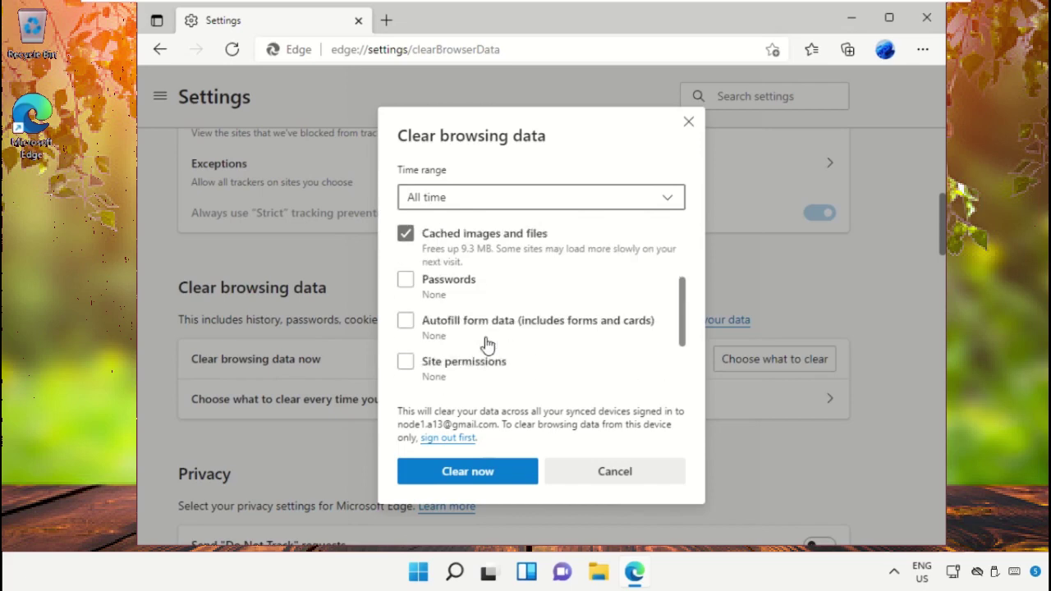
{"action": "scroll", "coordinate": [487, 345], "scroll_direction": "down", "scroll_amount": 1}
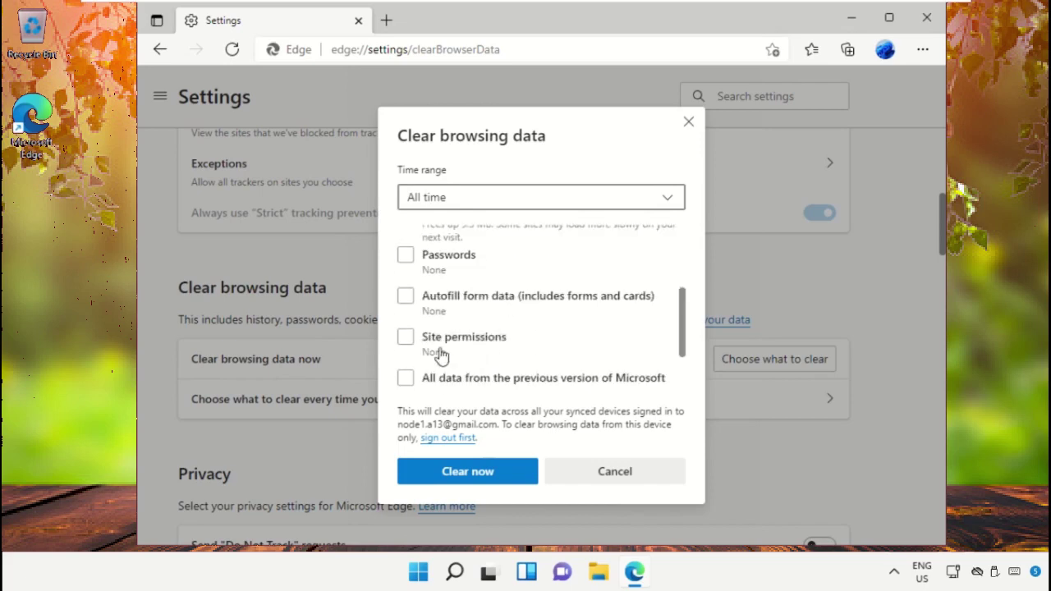
{"action": "left_click", "coordinate": [407, 382]}
{"action": "left_click", "coordinate": [407, 383]}
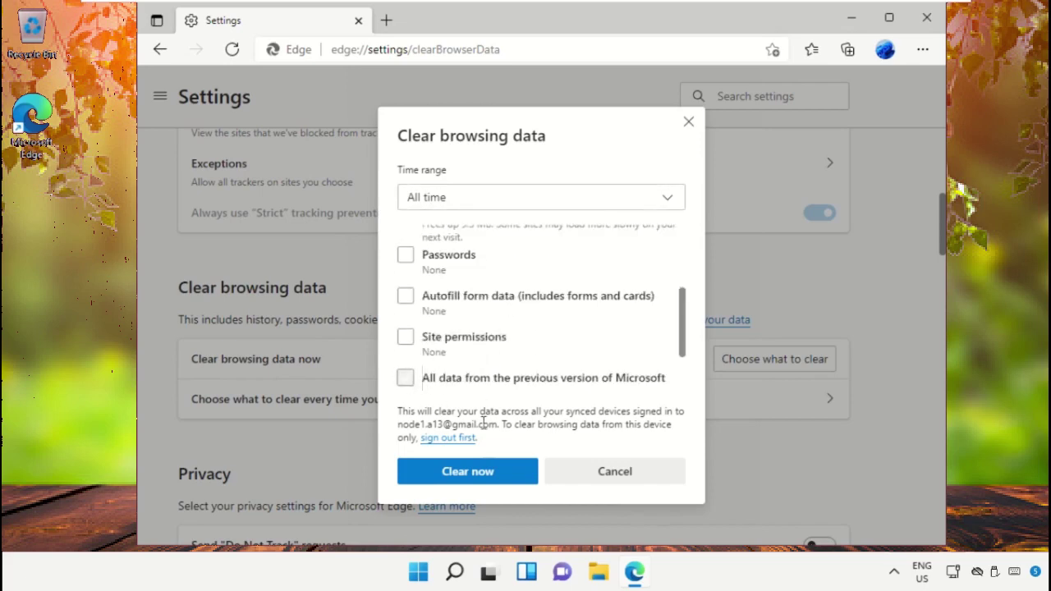
{"action": "left_click", "coordinate": [484, 475]}
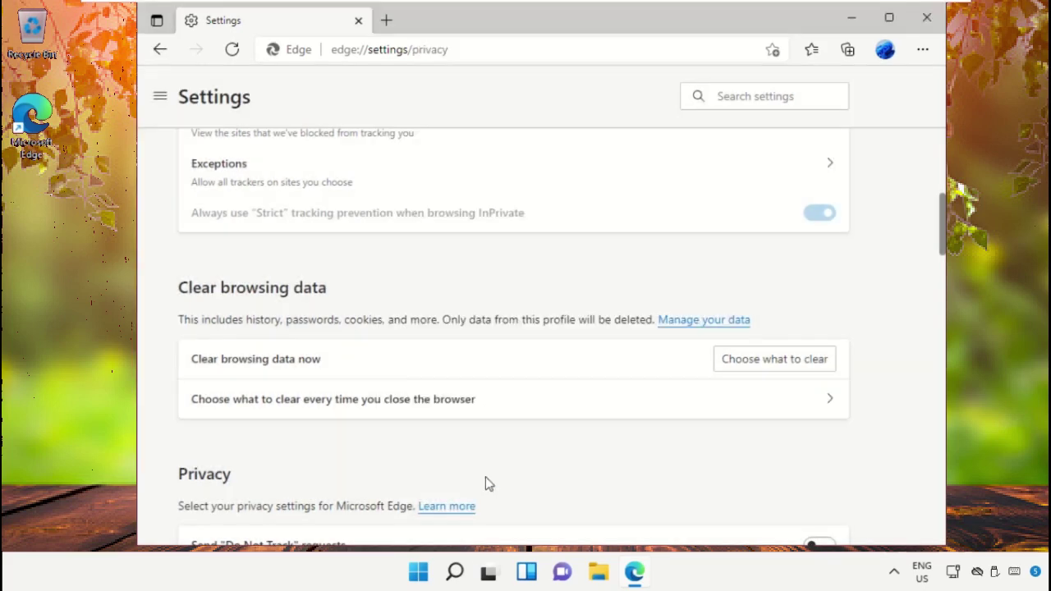
Turn off sending web search results to improve Microsoft products and using browsing history to personalize the web experience.
{"action": "scroll", "coordinate": [555, 392], "scroll_direction": "down", "scroll_amount": 4}
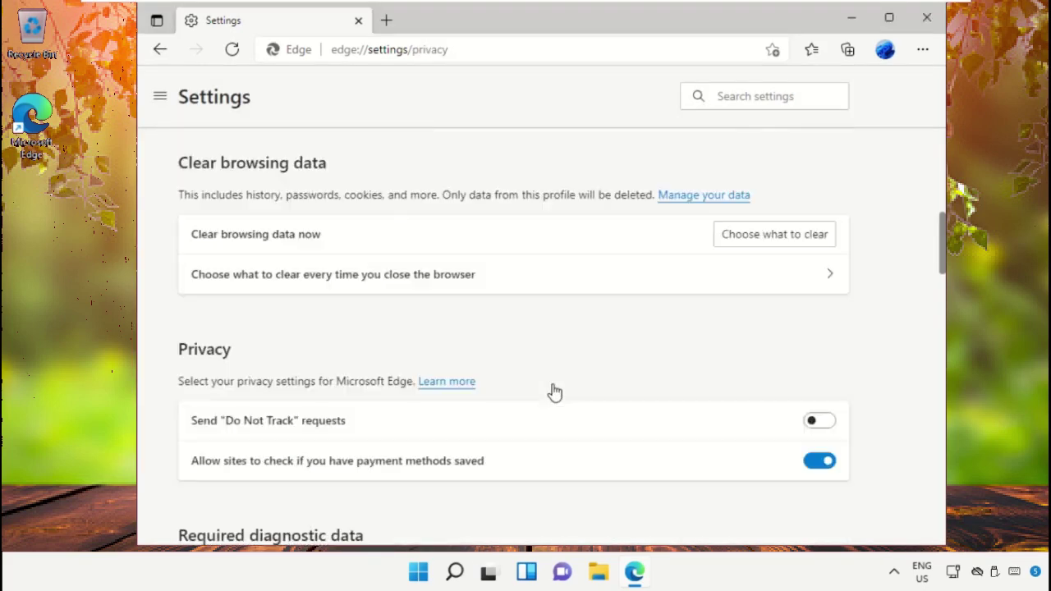
{"action": "scroll", "coordinate": [555, 392], "scroll_direction": "down", "scroll_amount": 4}
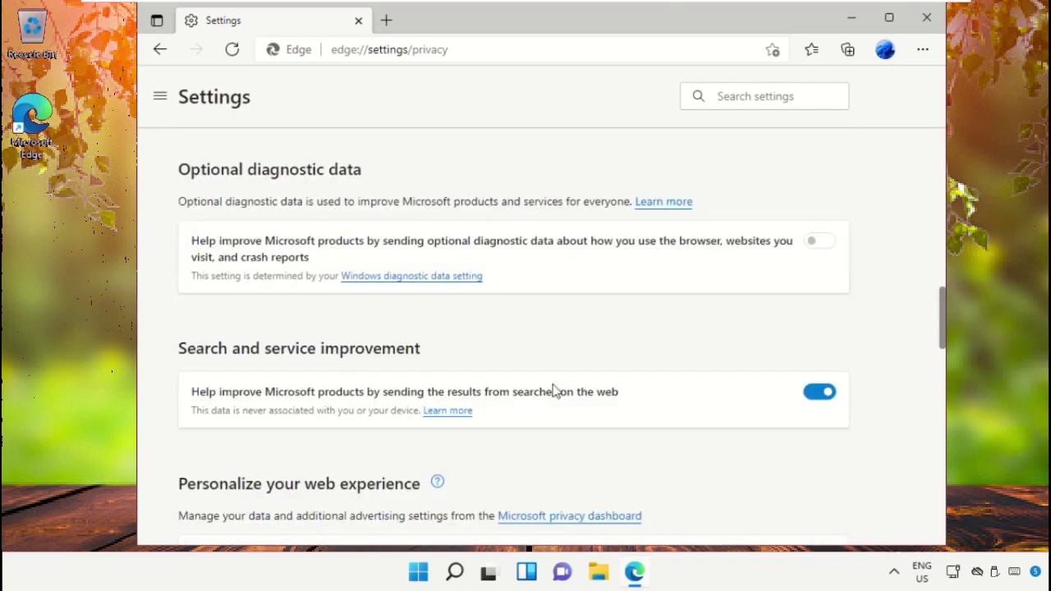
{"action": "scroll", "coordinate": [554, 392], "scroll_direction": "down", "scroll_amount": 2}
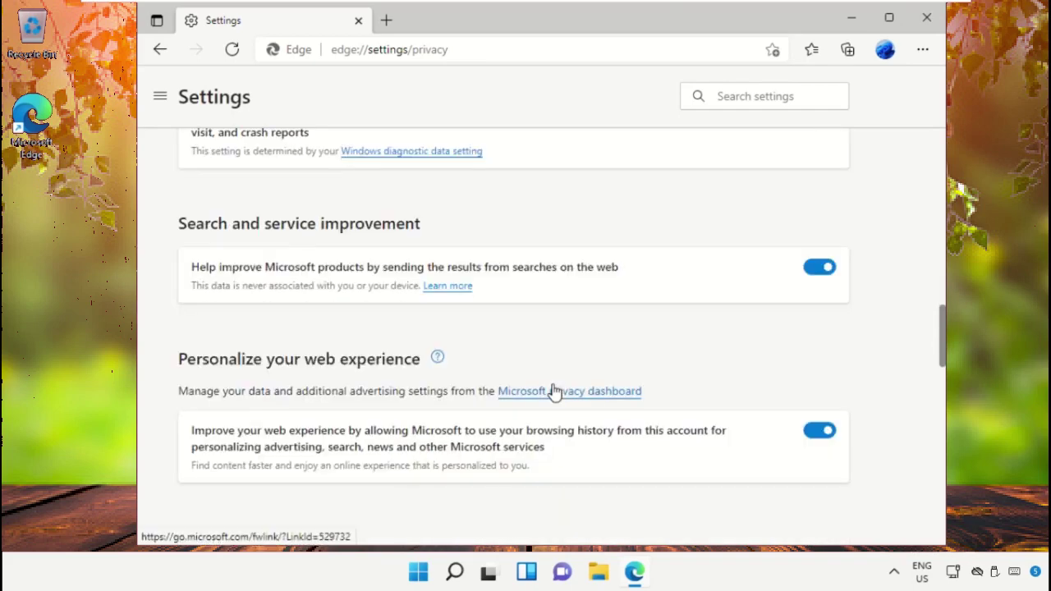
{"action": "left_click", "coordinate": [819, 271]}
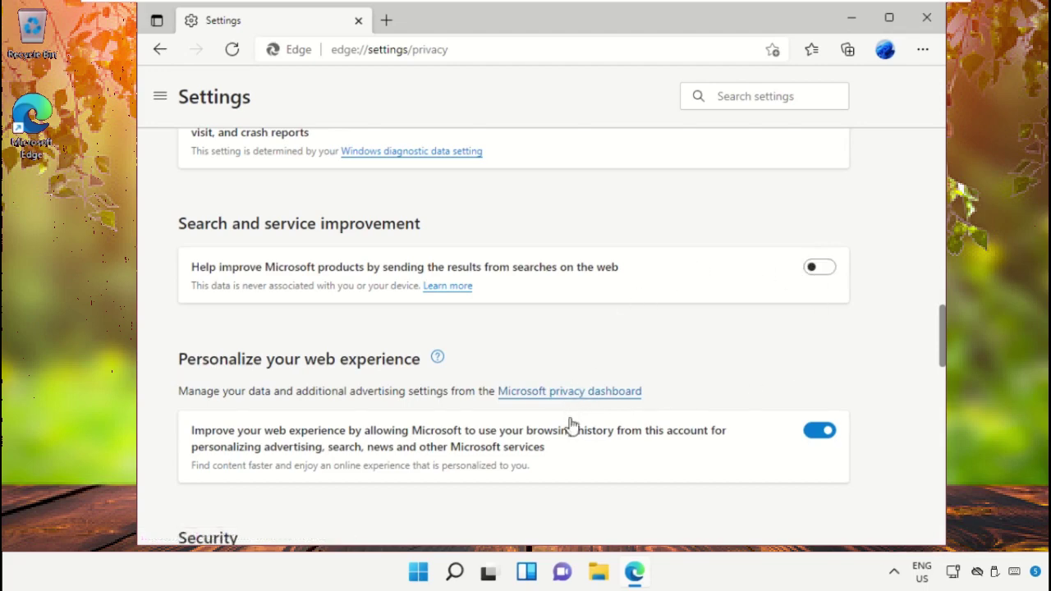
{"action": "left_click", "coordinate": [821, 431]}
{"action": "scroll", "coordinate": [556, 429], "scroll_direction": "down", "scroll_amount": 2}
{"action": "scroll", "coordinate": [556, 430], "scroll_direction": "down", "scroll_amount": 2}
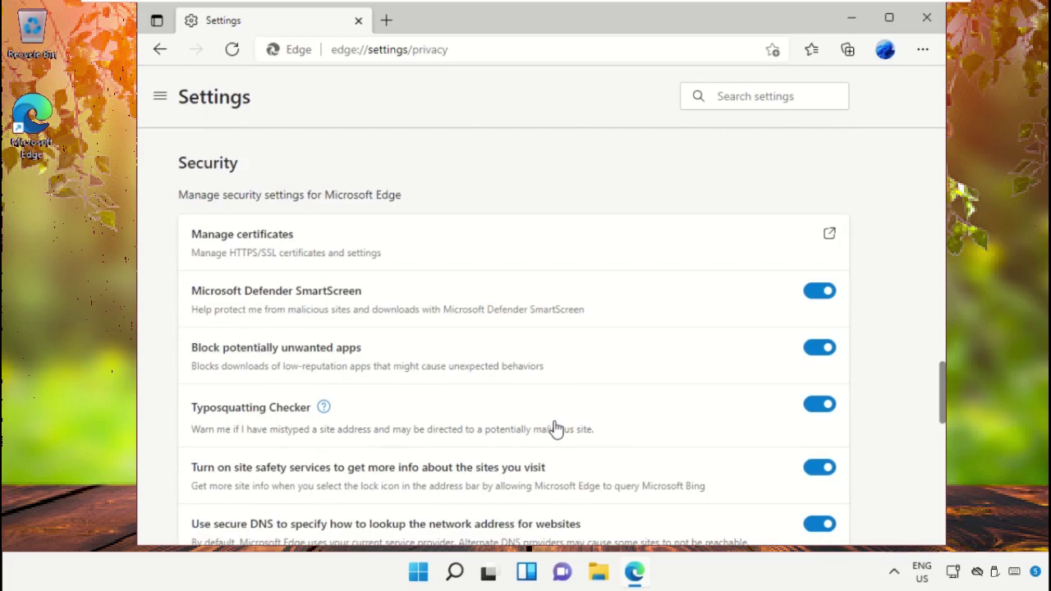
In the Start, home, and new tabs settings, show the home button on the toolbar and choose the custom URL option for it.
{"action": "left_click", "coordinate": [160, 98]}
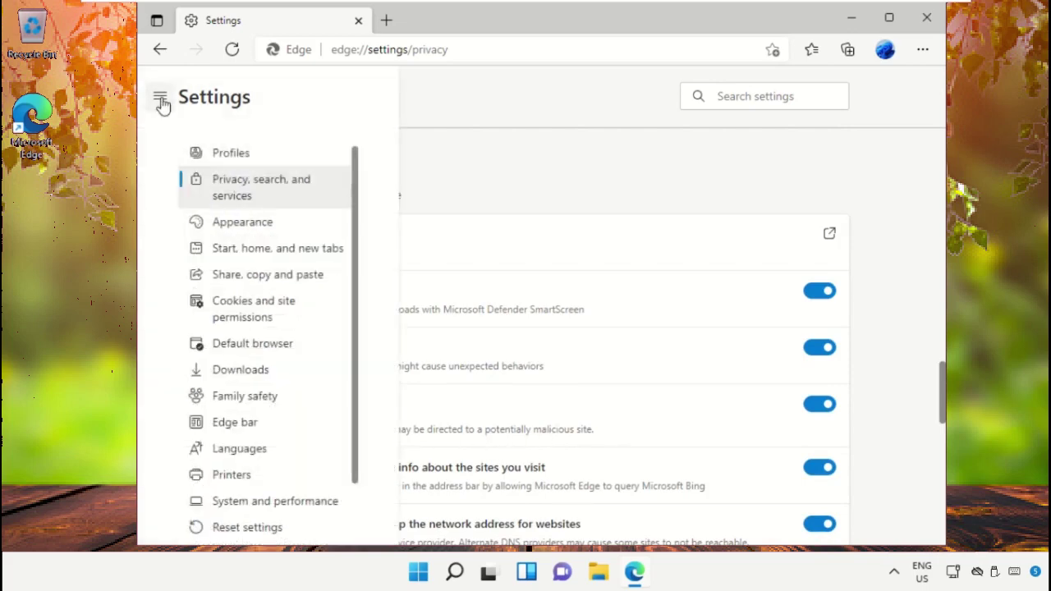
{"action": "left_click", "coordinate": [236, 250]}
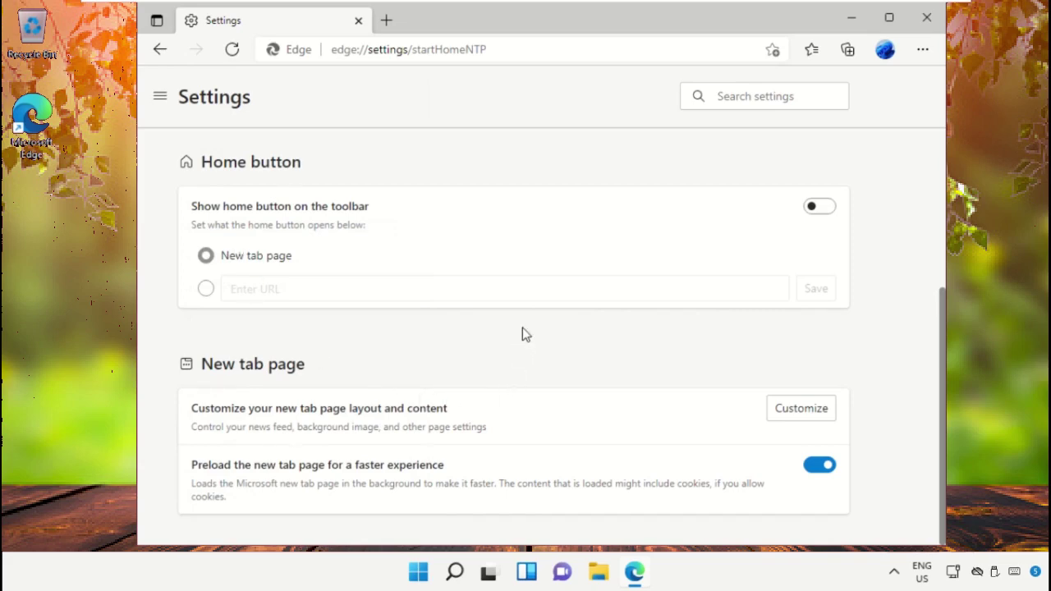
{"action": "left_click", "coordinate": [817, 211]}
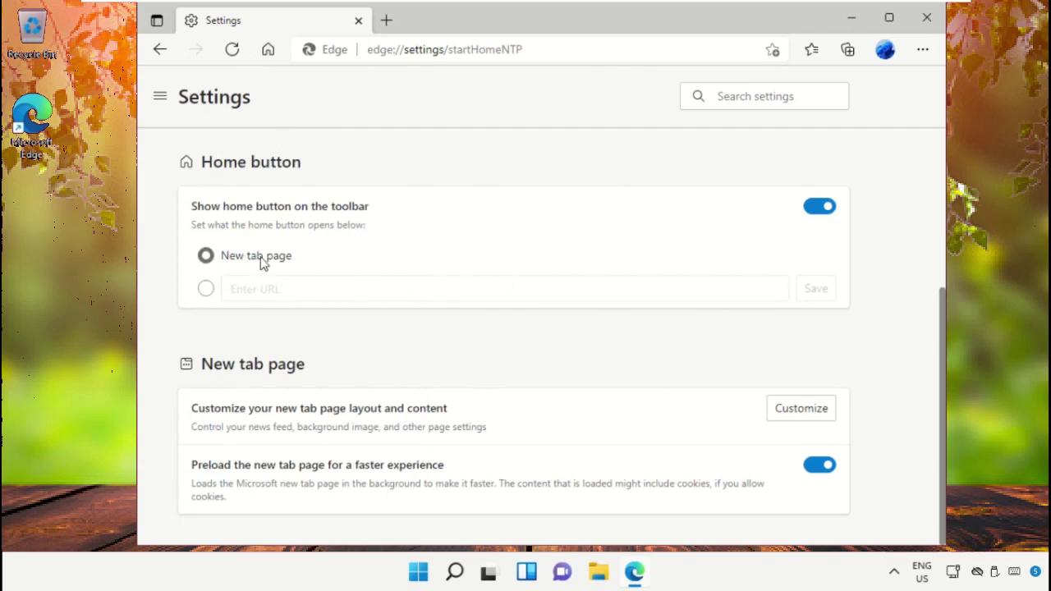
{"action": "left_click", "coordinate": [206, 291]}
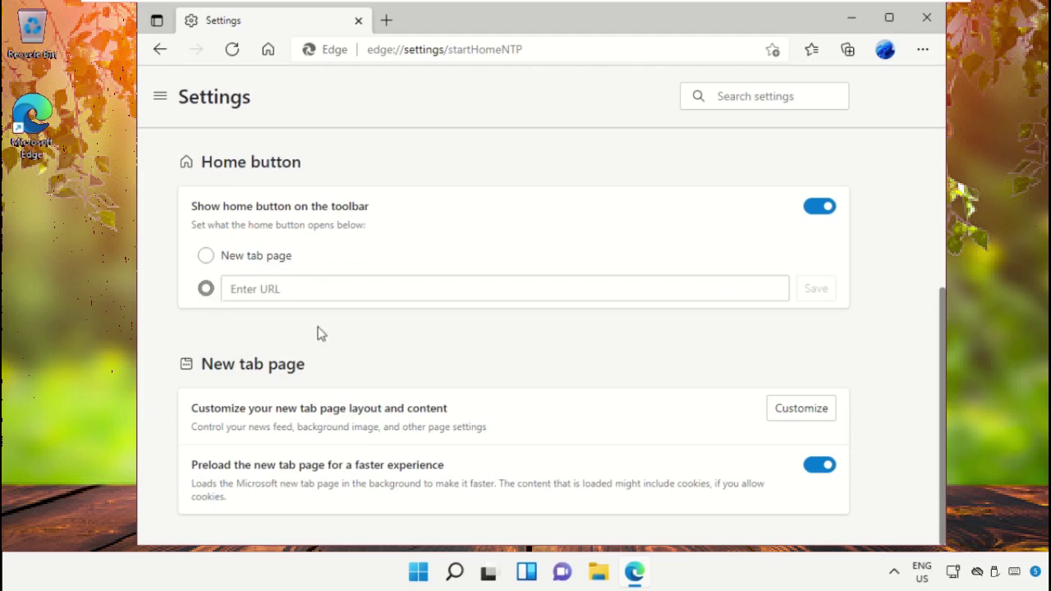
{"action": "left_click", "coordinate": [415, 285]}
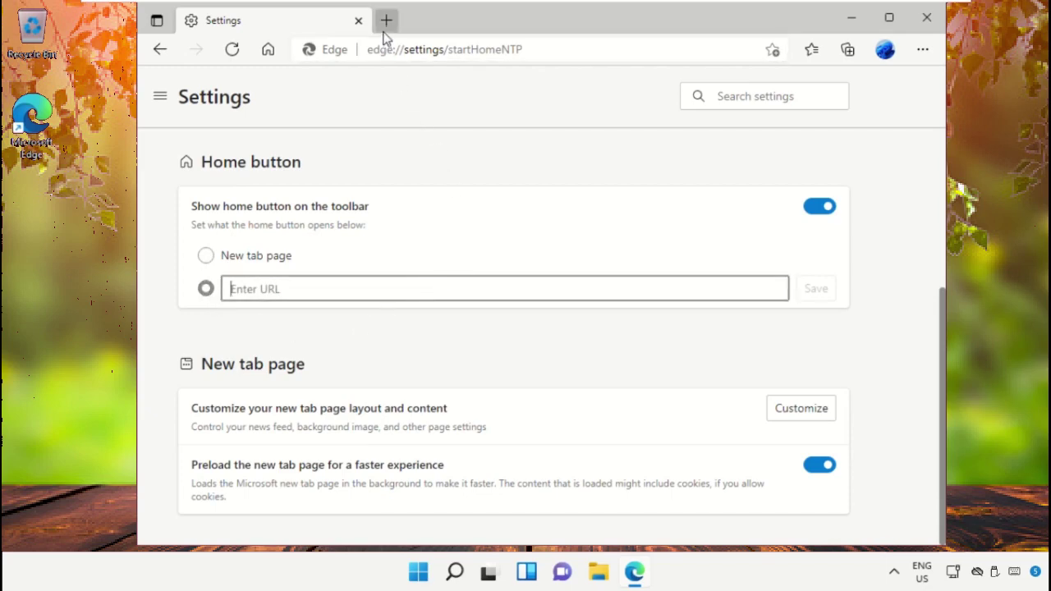
Search for "google" in a new tab, open the Google website, copy its address, and close the extra tabs.
{"action": "left_click", "coordinate": [386, 22]}
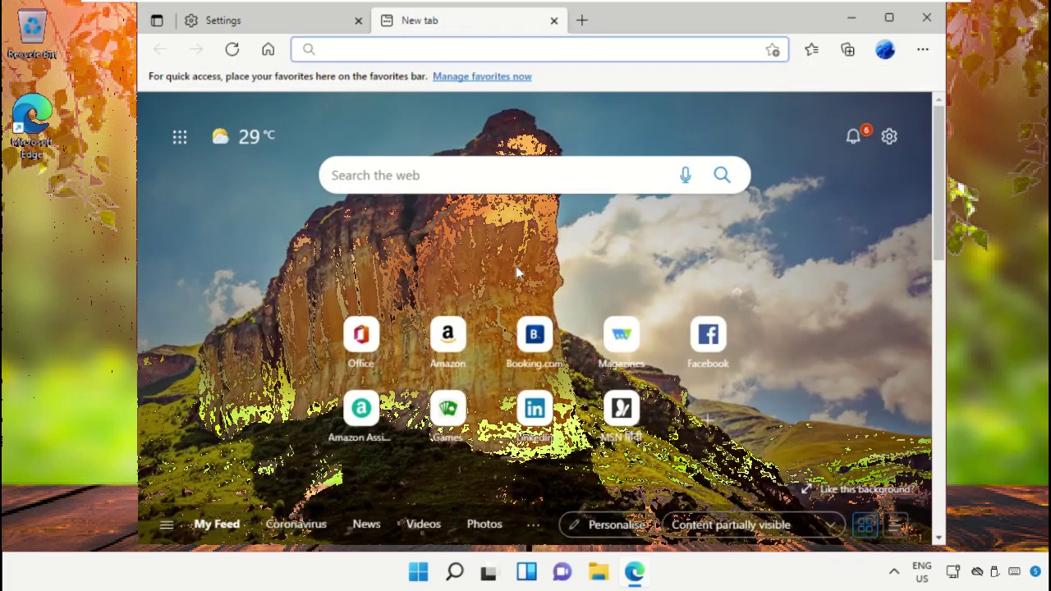
{"action": "left_click", "coordinate": [526, 170]}
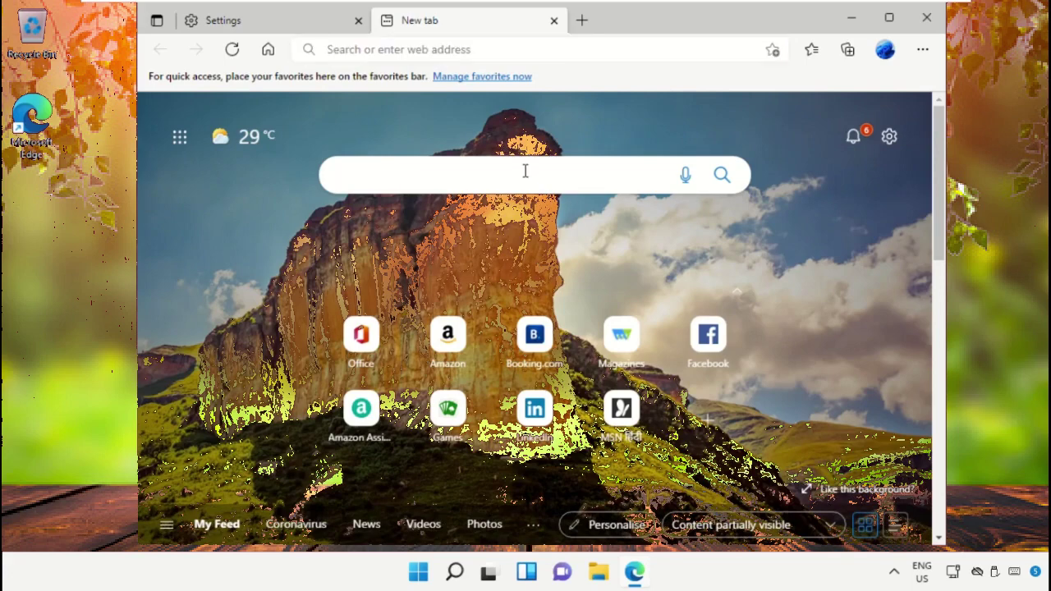
{"action": "type", "text": "Google"}
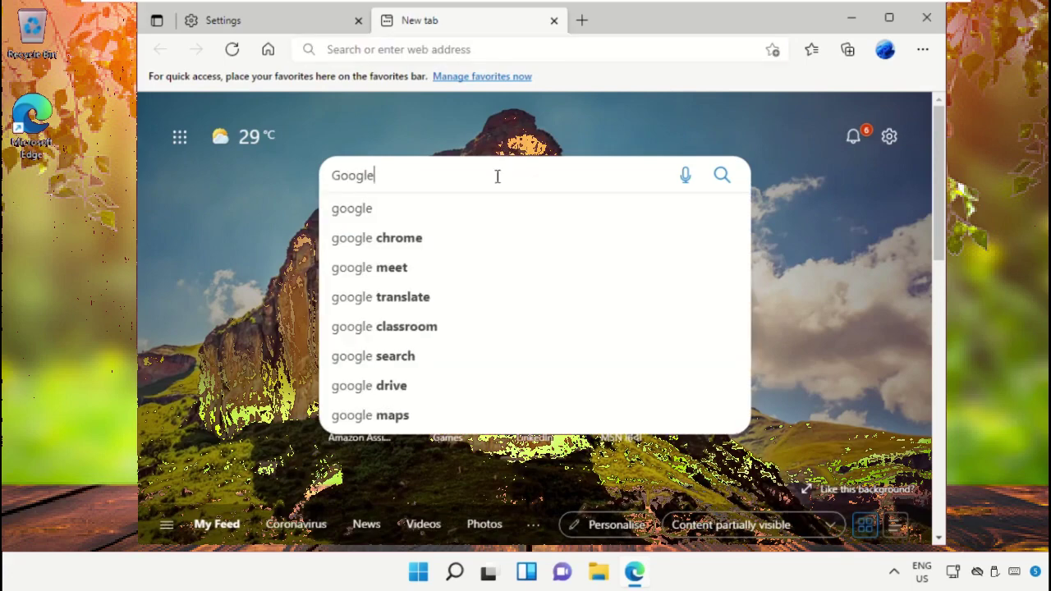
{"action": "left_click", "coordinate": [436, 219]}
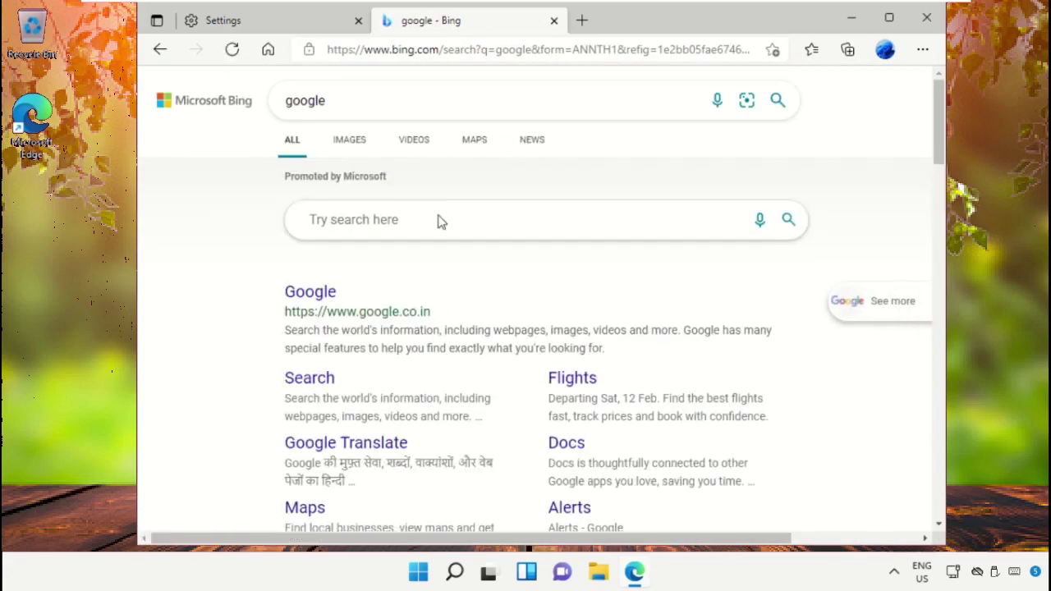
{"action": "left_click", "coordinate": [328, 292]}
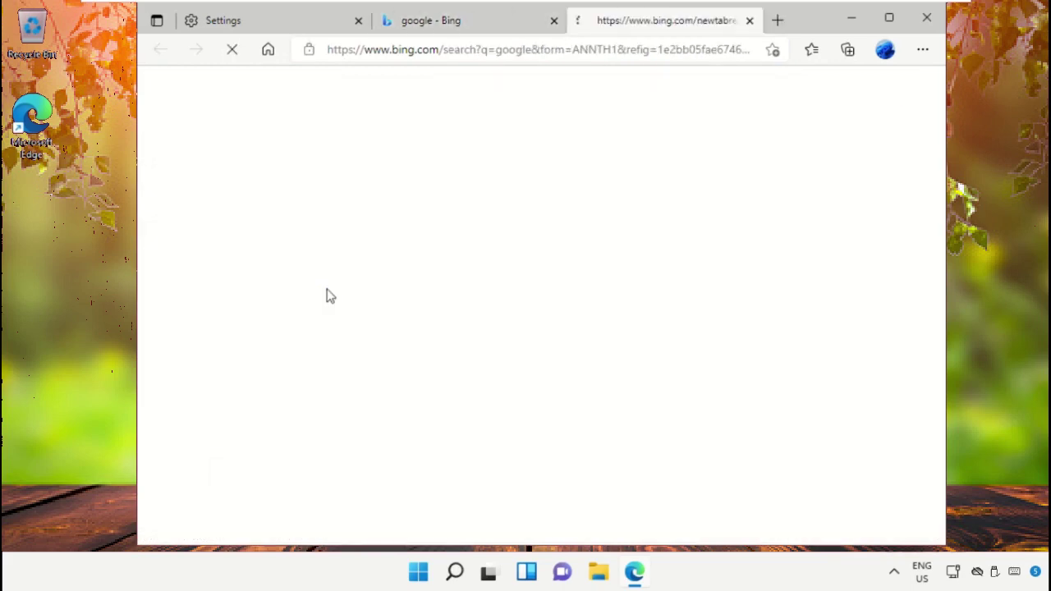
{"action": "left_click", "coordinate": [553, 21]}
{"action": "left_click", "coordinate": [498, 49]}
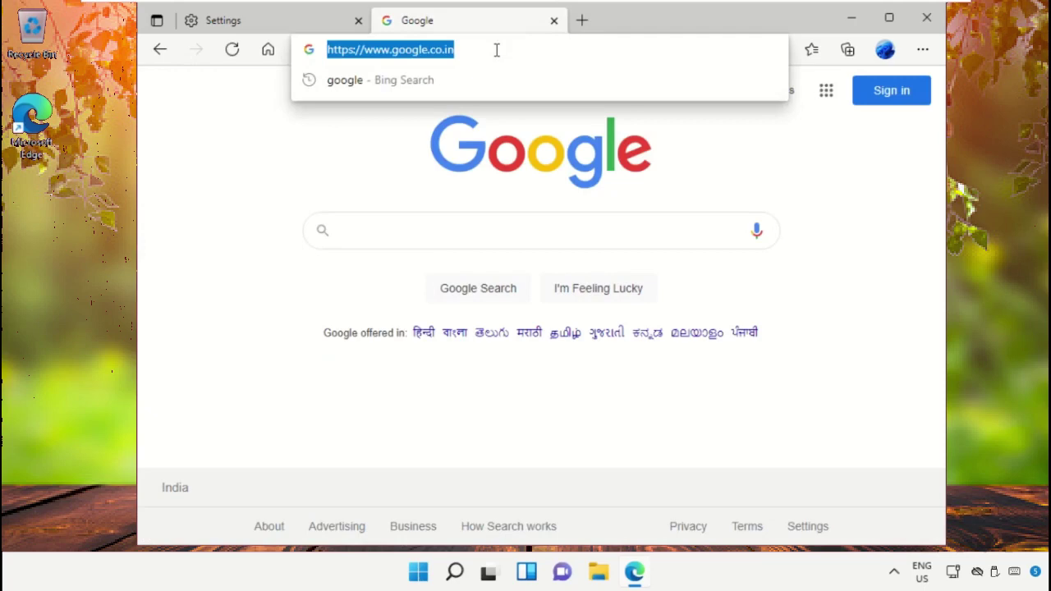
{"action": "right_click", "coordinate": [417, 52]}
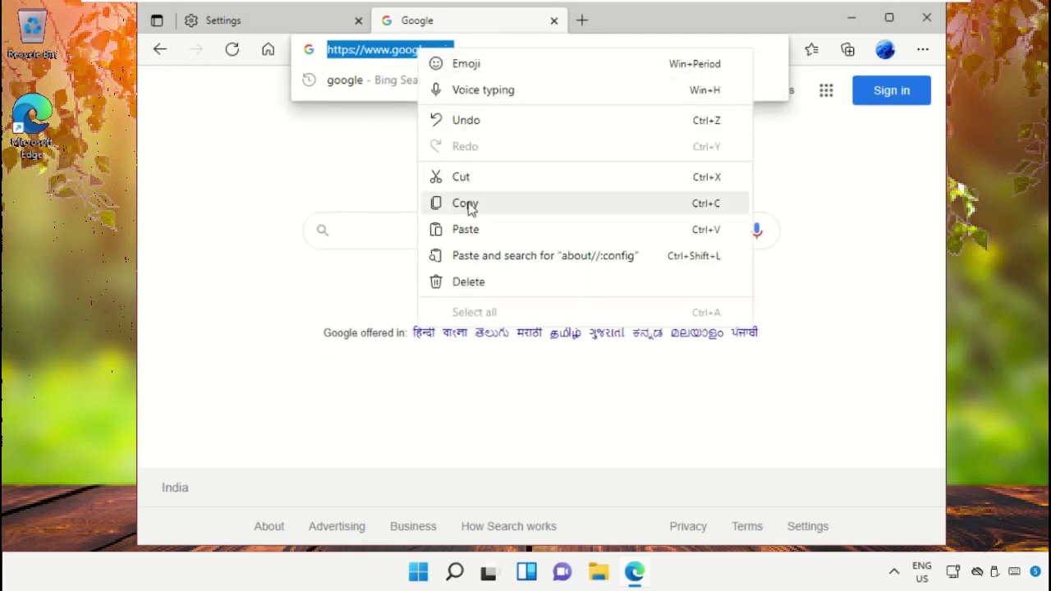
{"action": "left_click", "coordinate": [465, 203]}
{"action": "left_click", "coordinate": [553, 21]}
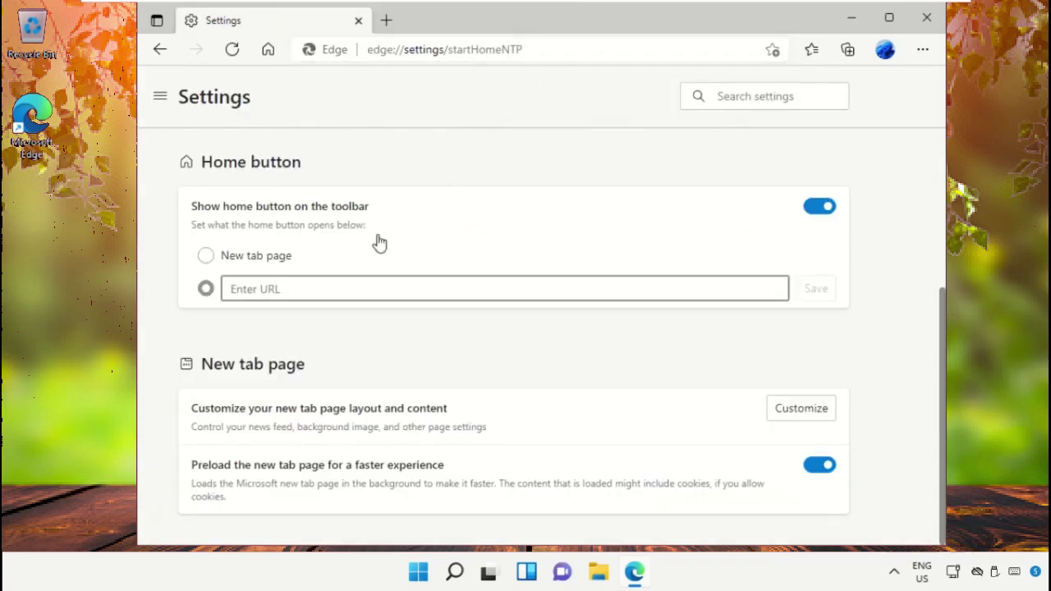
{"action": "left_click", "coordinate": [367, 286]}
{"action": "right_click", "coordinate": [364, 286]}
{"action": "left_click", "coordinate": [395, 279]}
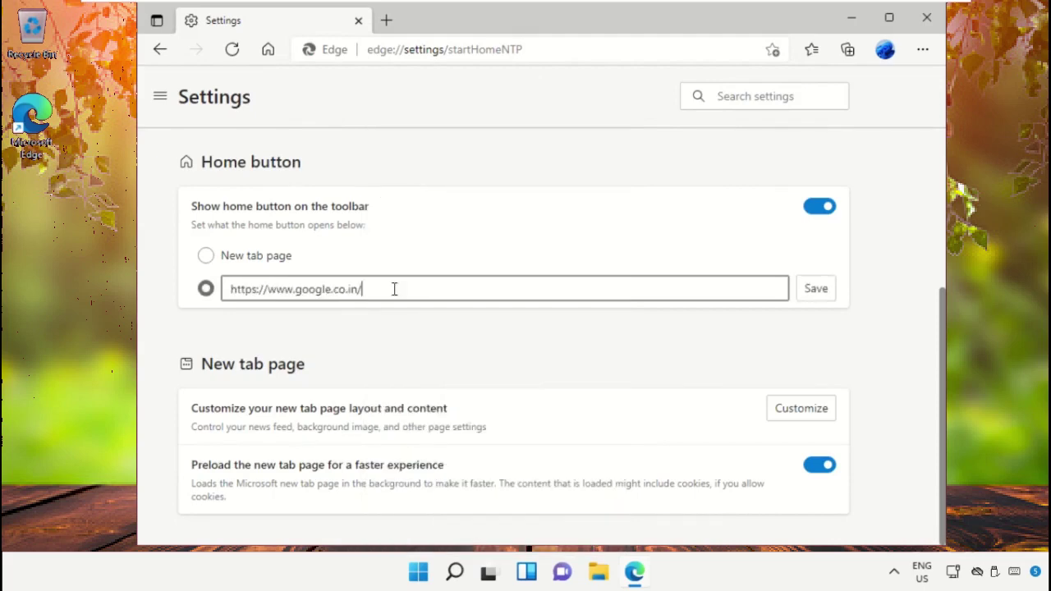
{"action": "left_click", "coordinate": [811, 290]}
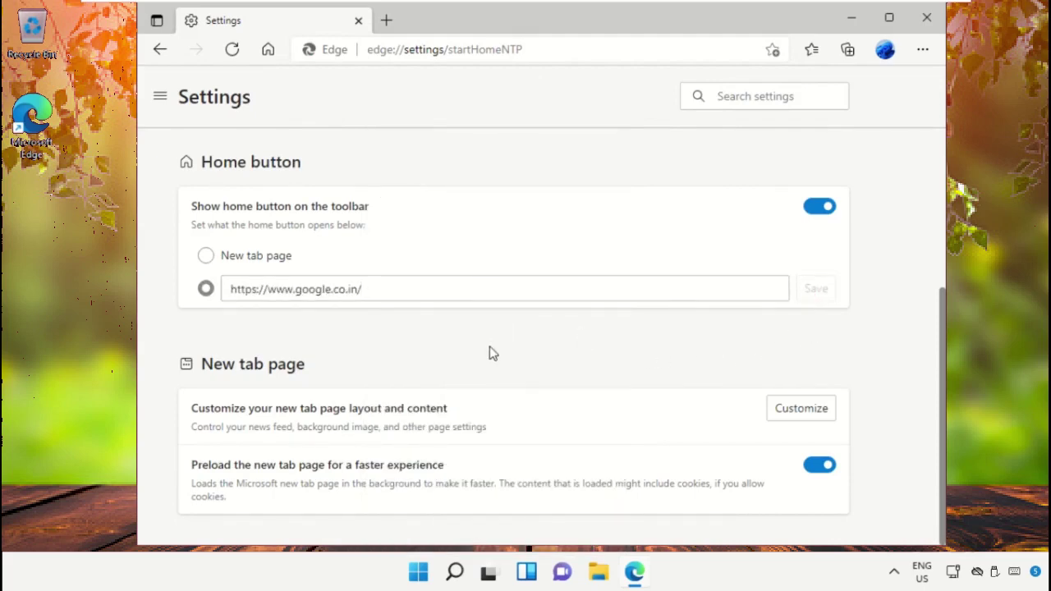
{"action": "scroll", "coordinate": [527, 340], "scroll_direction": "up", "scroll_amount": 3}
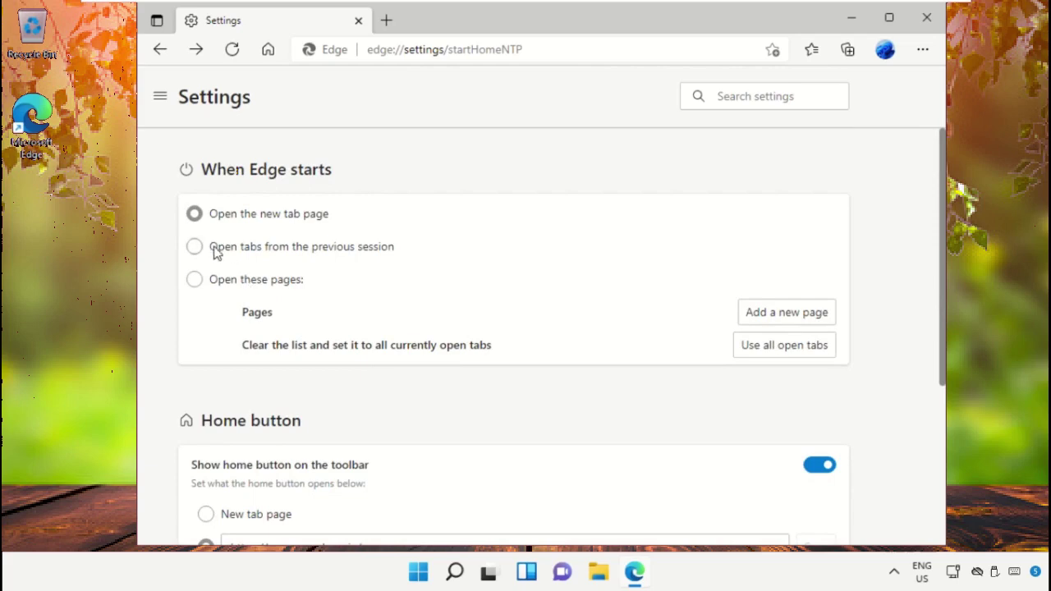
{"action": "left_click", "coordinate": [194, 280]}
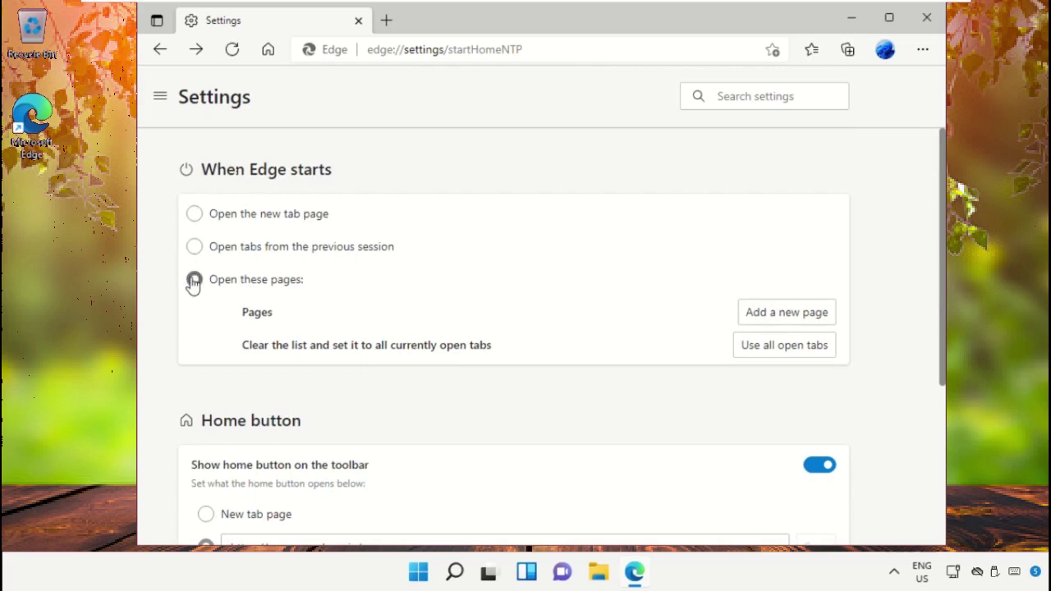
{"action": "left_click", "coordinate": [785, 312]}
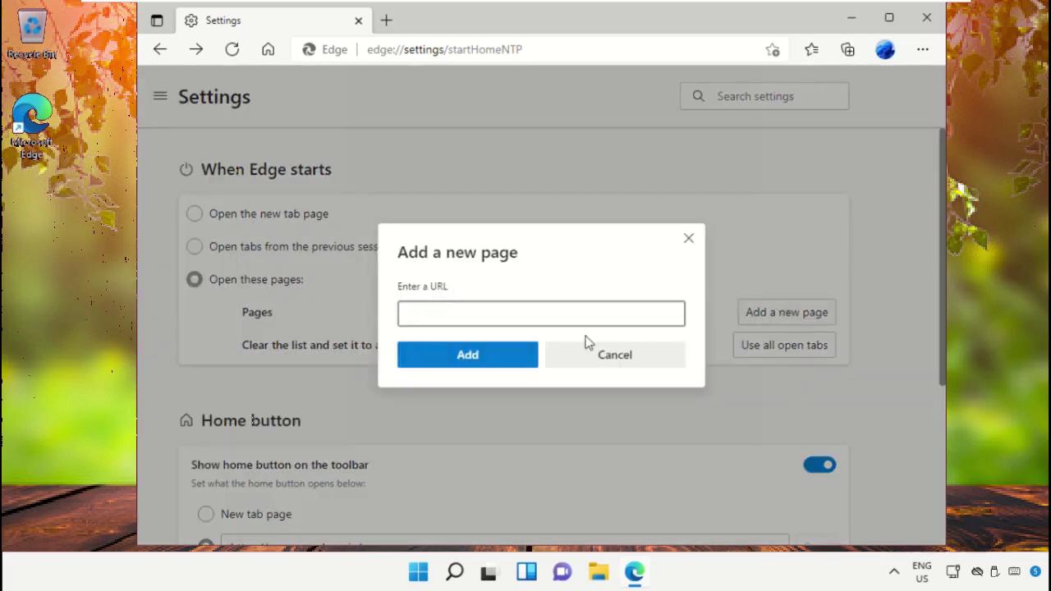
{"action": "right_click", "coordinate": [509, 312]}
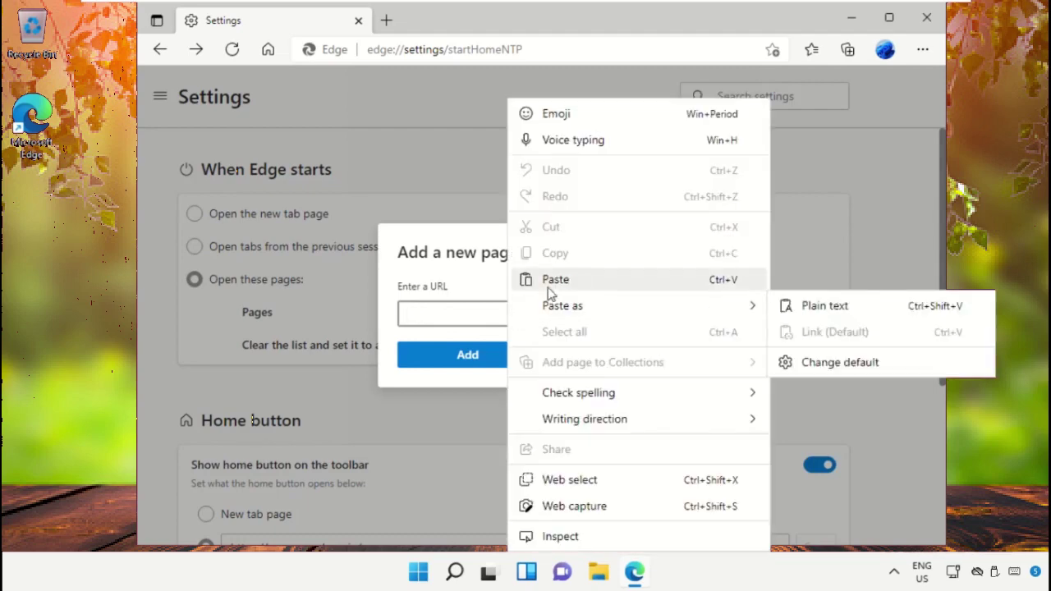
{"action": "left_click", "coordinate": [555, 288]}
{"action": "left_click", "coordinate": [510, 355]}
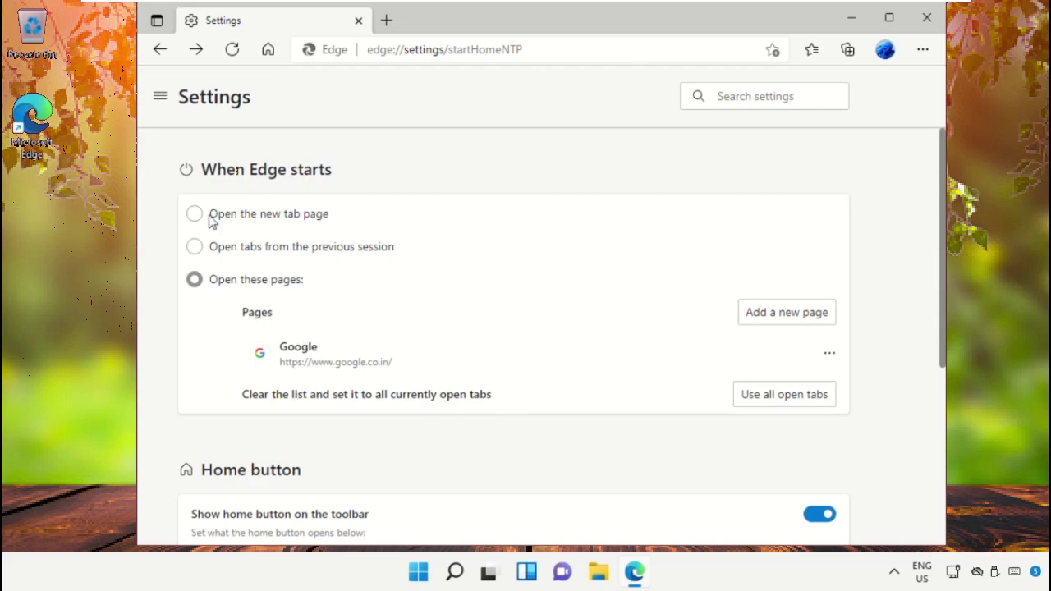
In System and performance, turn off Startup boost, background extensions and apps, and hardware acceleration, and restart the browser.
{"action": "left_click", "coordinate": [160, 98]}
{"action": "scroll", "coordinate": [255, 329], "scroll_direction": "down", "scroll_amount": 2}
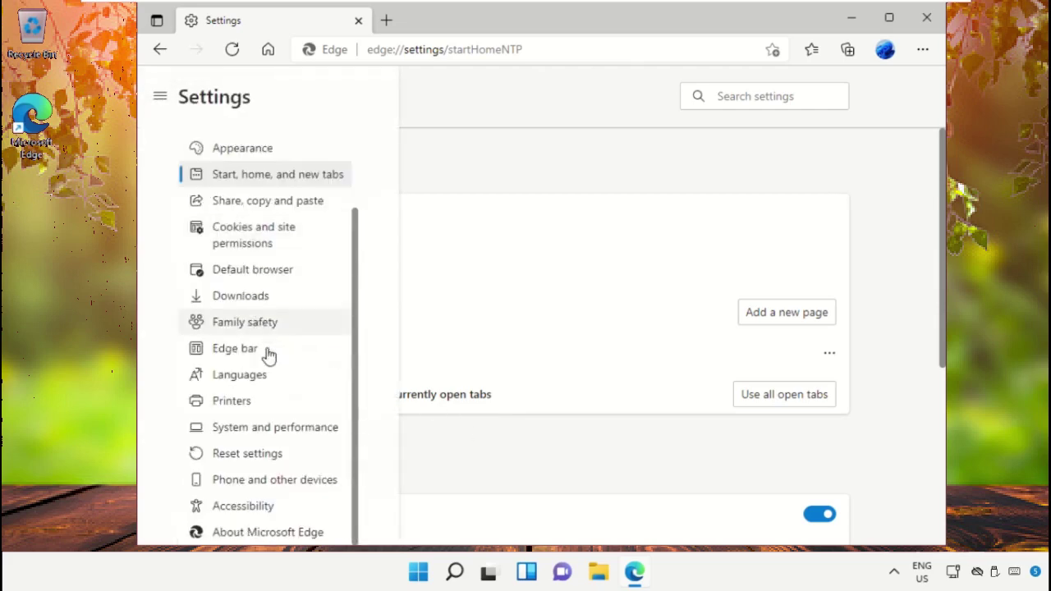
{"action": "left_click", "coordinate": [263, 428]}
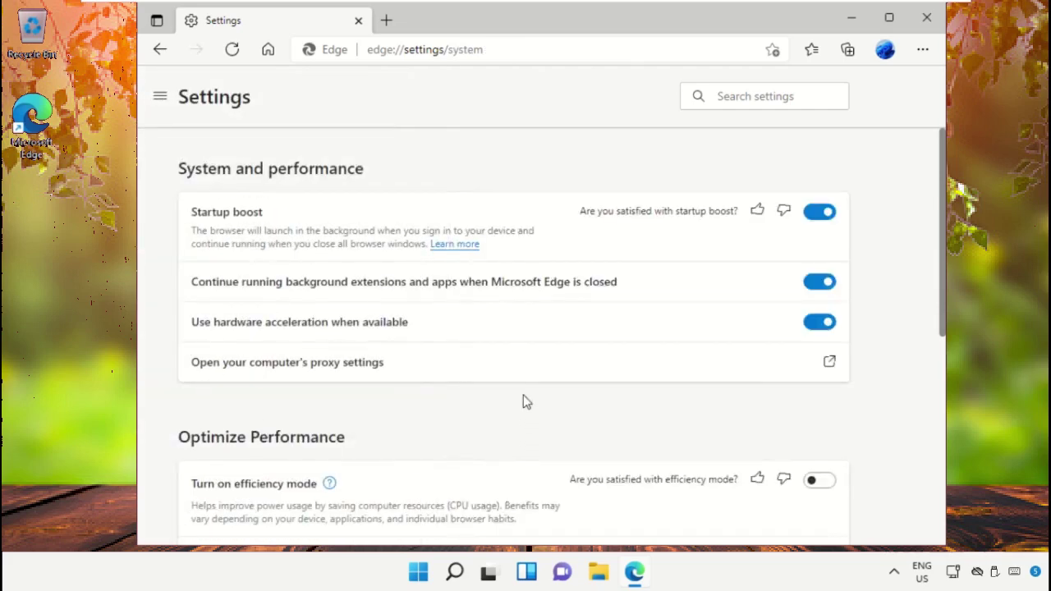
{"action": "left_click", "coordinate": [819, 211]}
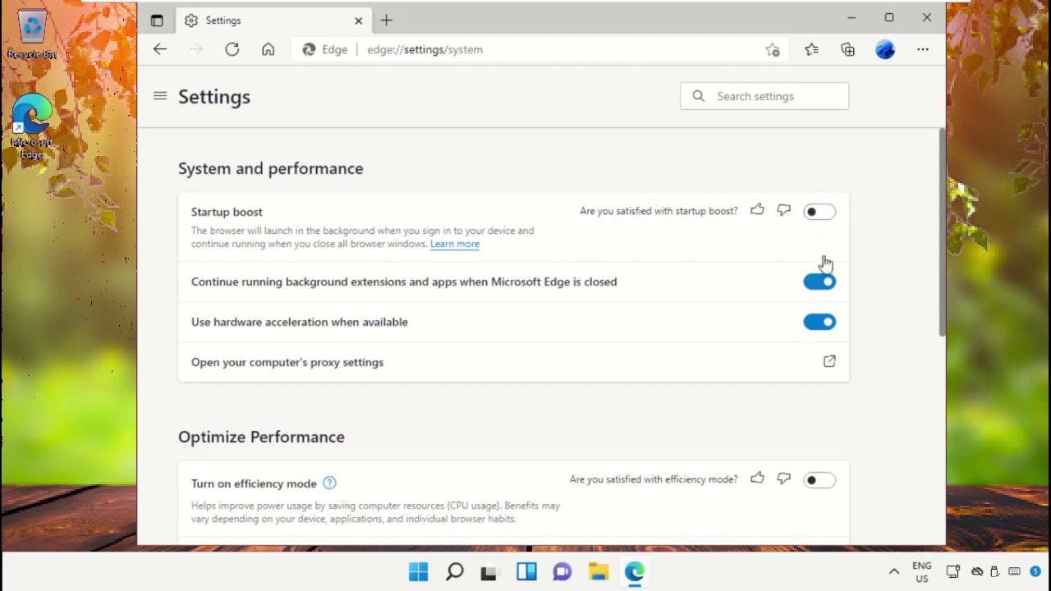
{"action": "left_click", "coordinate": [822, 282]}
{"action": "left_click", "coordinate": [820, 322]}
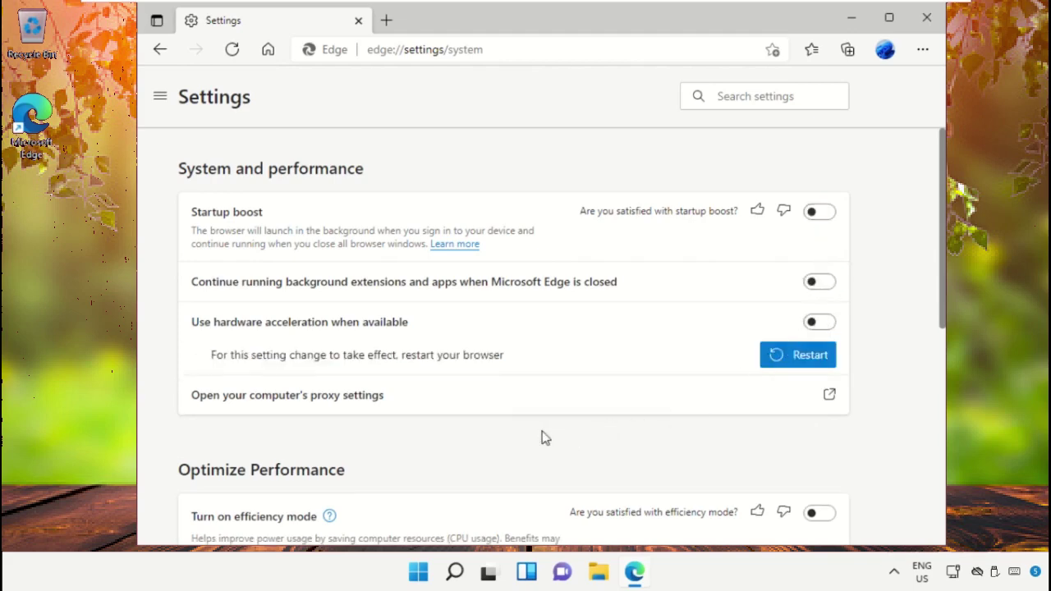
{"action": "left_click", "coordinate": [771, 362]}
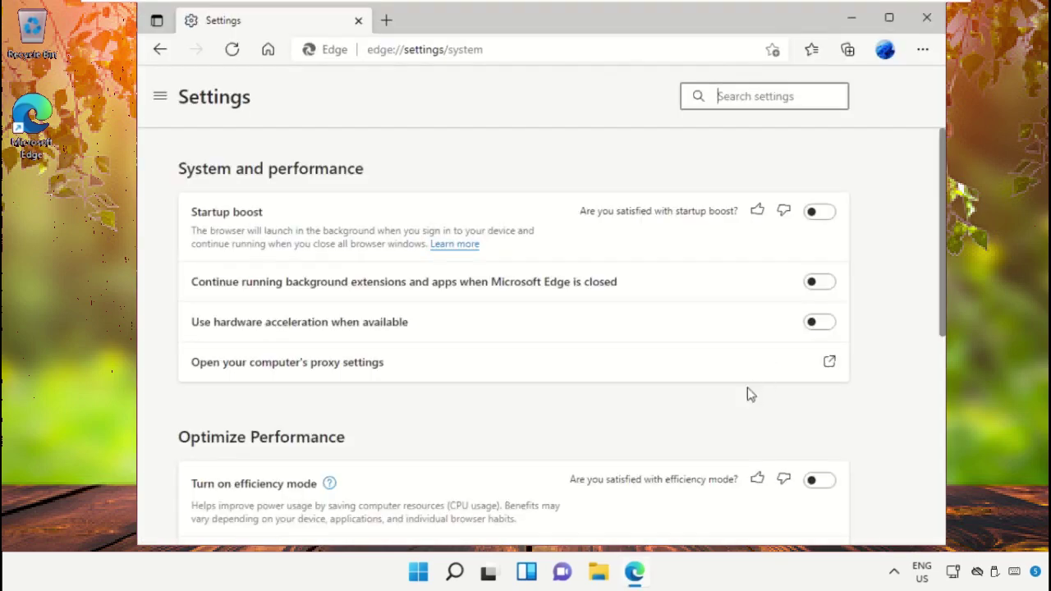
Turn on efficiency mode and saving resources with sleeping tabs under Optimize Performance.
{"action": "scroll", "coordinate": [552, 422], "scroll_direction": "down", "scroll_amount": 3}
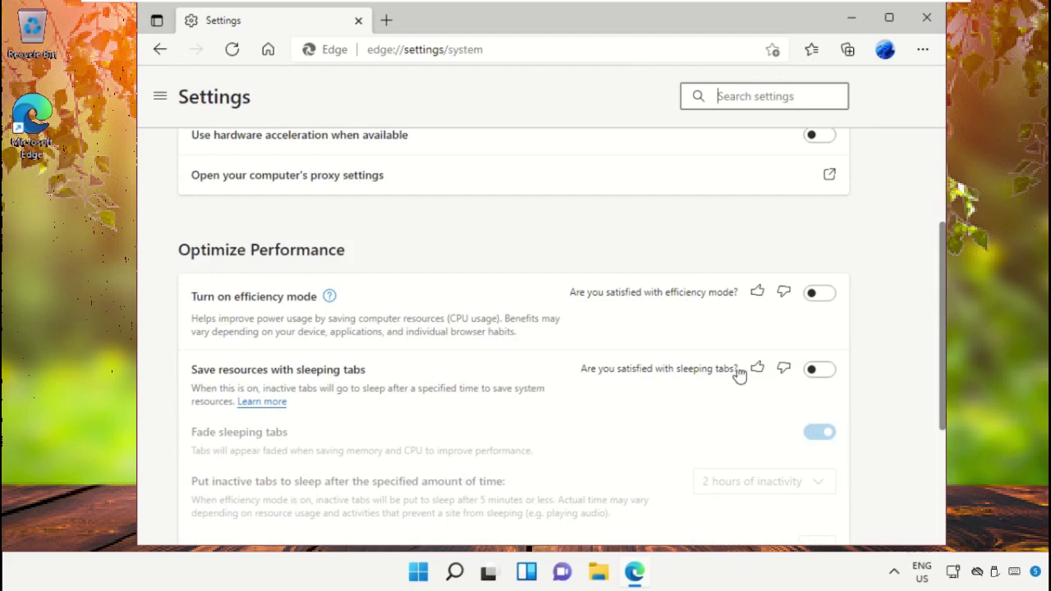
{"action": "left_click", "coordinate": [818, 300]}
{"action": "left_click", "coordinate": [826, 369]}
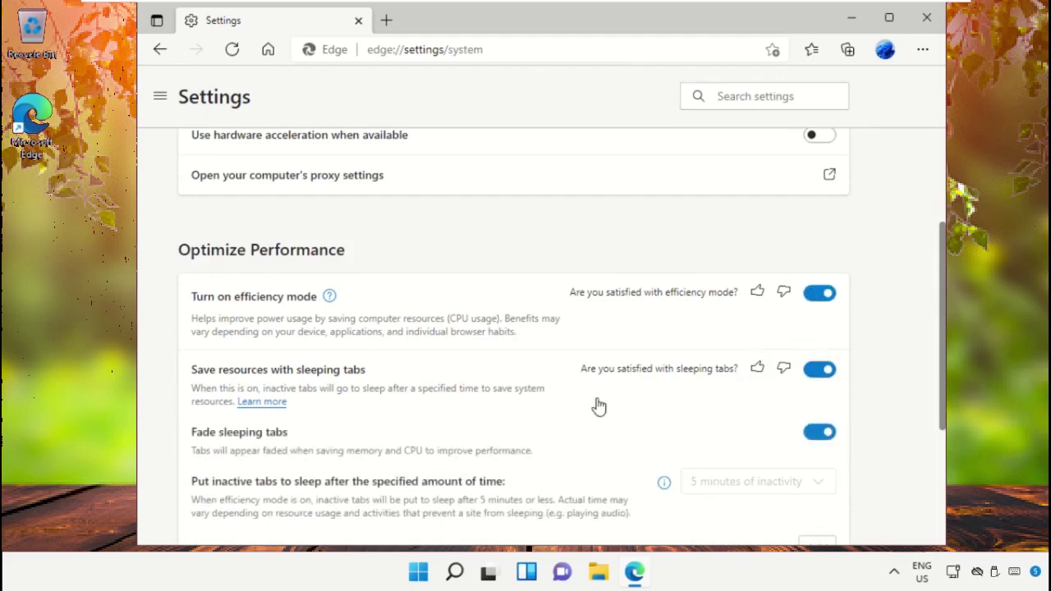
{"action": "scroll", "coordinate": [581, 401], "scroll_direction": "down", "scroll_amount": 1}
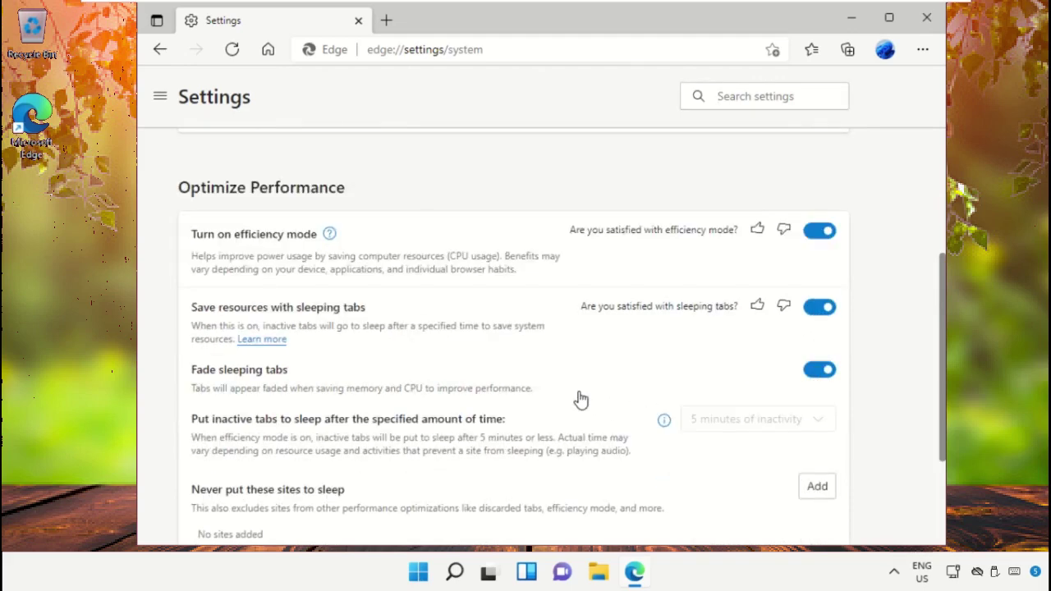
In the Accessibility settings, turn on asking before closing a window with multiple tabs.
{"action": "left_click", "coordinate": [161, 100]}
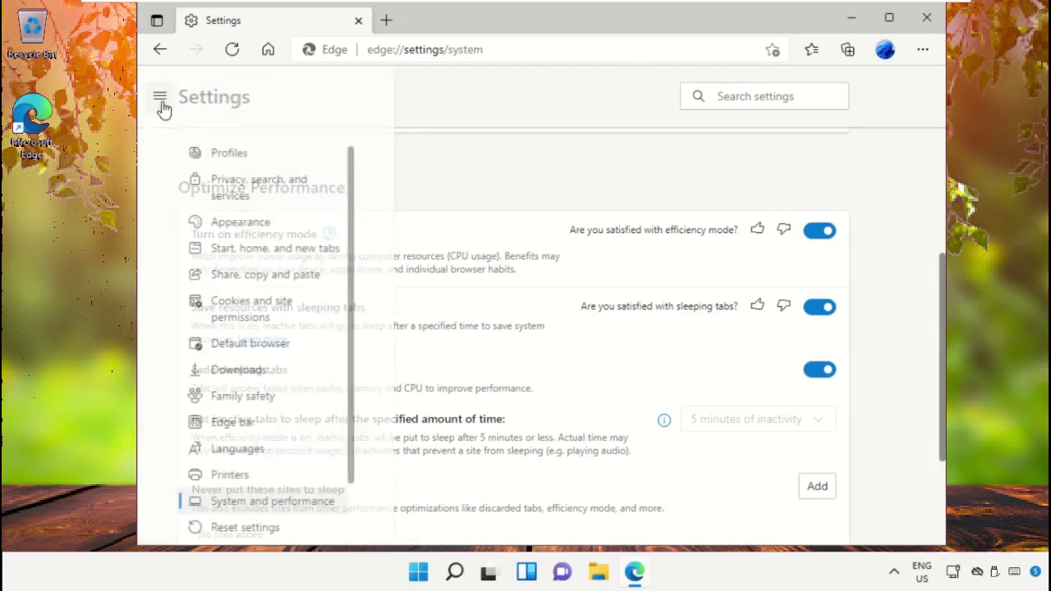
{"action": "scroll", "coordinate": [306, 358], "scroll_direction": "down", "scroll_amount": 2}
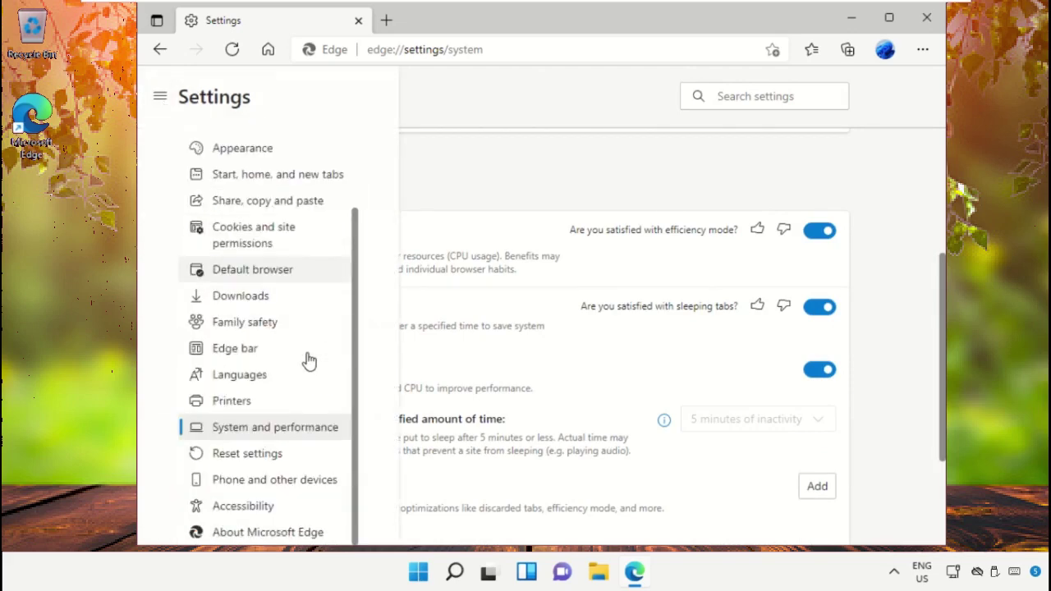
{"action": "left_click", "coordinate": [278, 509]}
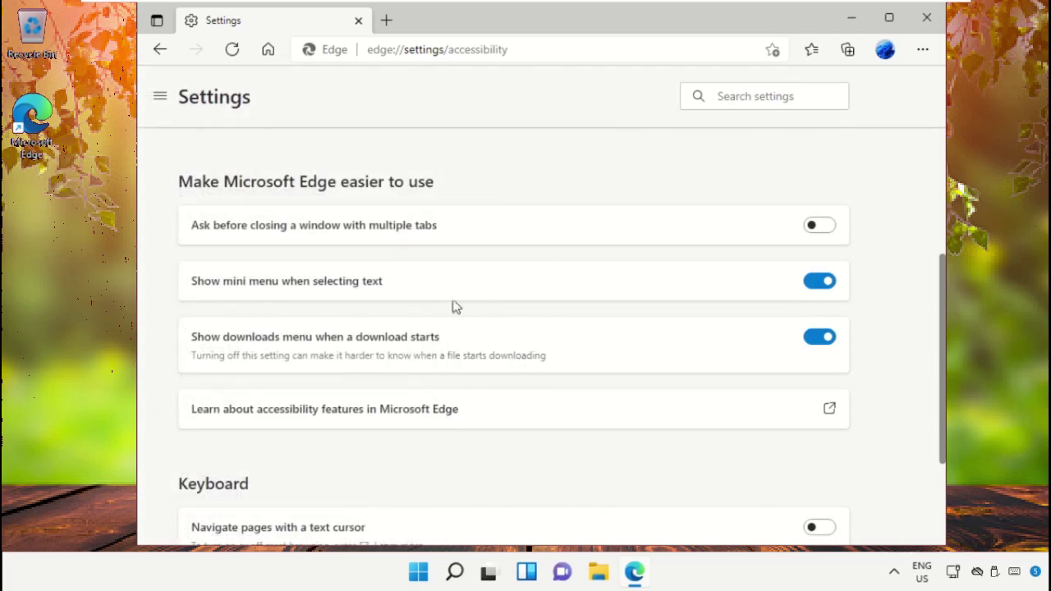
{"action": "left_click", "coordinate": [810, 233]}
Open a new tab, close the Settings tab, and go to edge://flags.
{"action": "left_click", "coordinate": [390, 31]}
{"action": "left_click", "coordinate": [358, 21]}
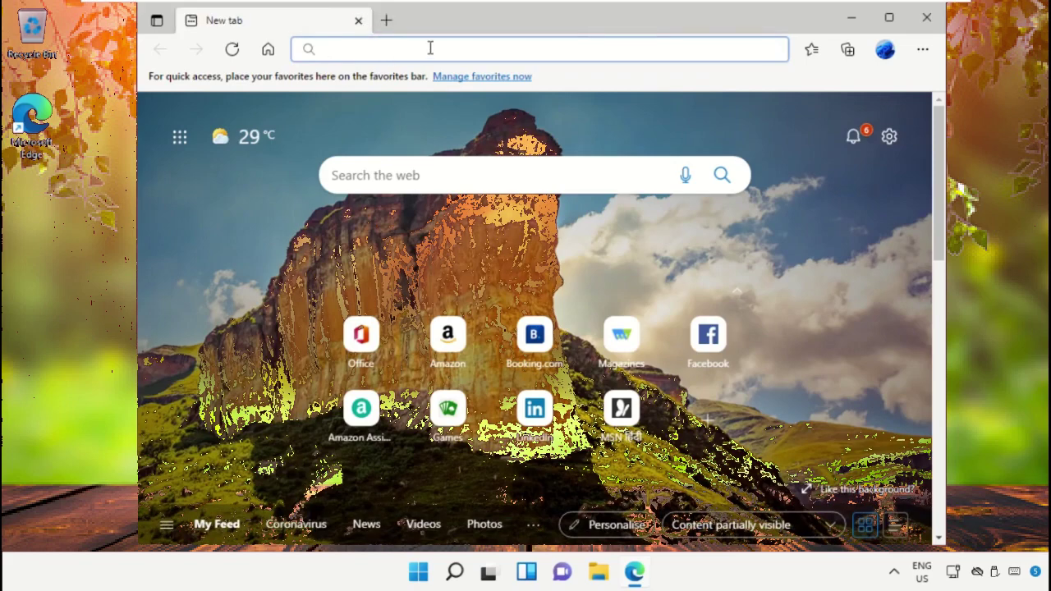
{"action": "type", "text": "Edge://flags"}
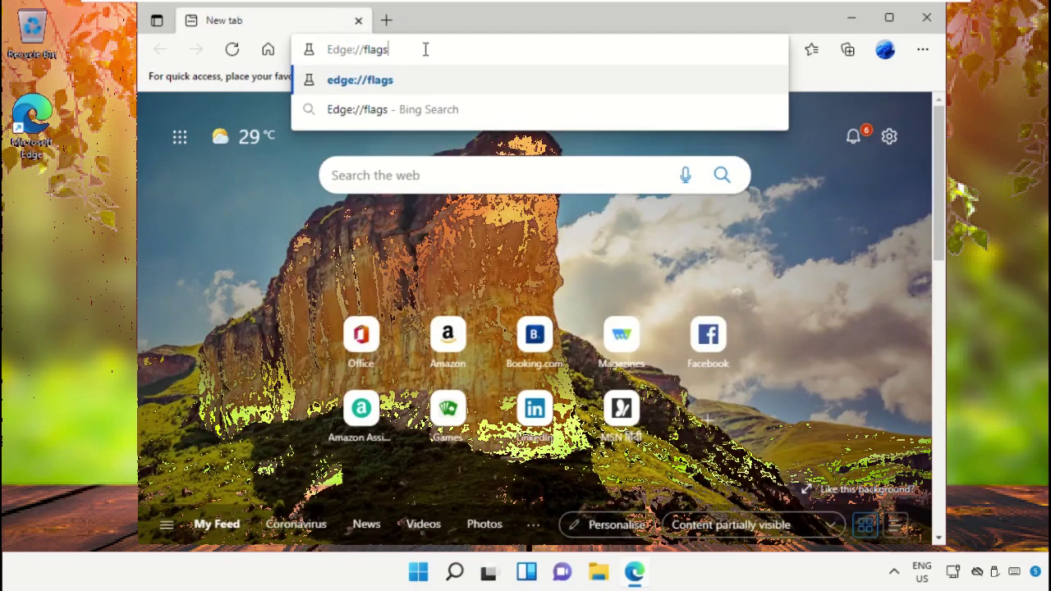
{"action": "left_click", "coordinate": [379, 87]}
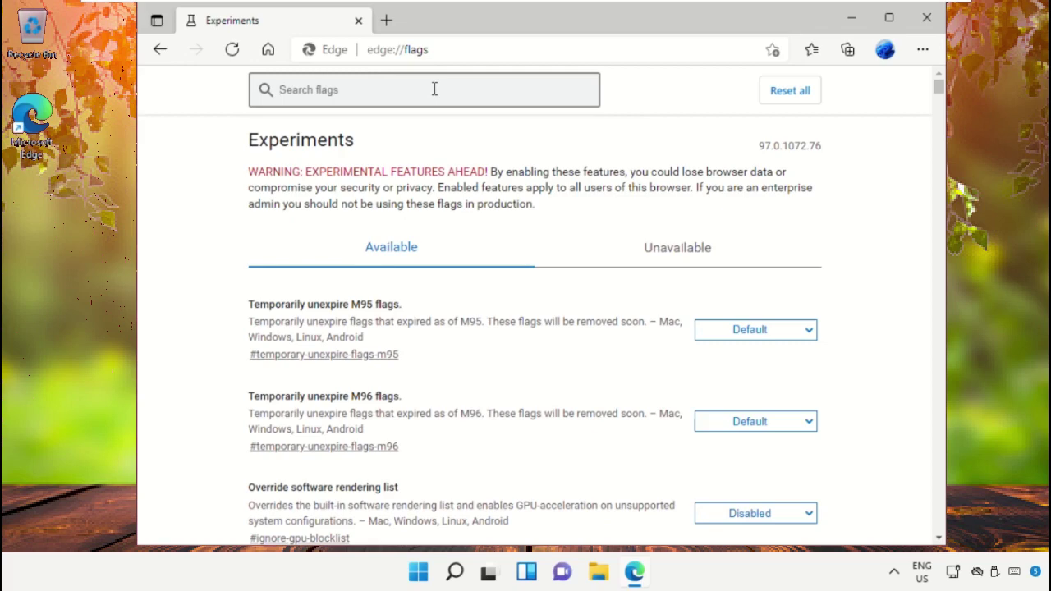
Search the flags for "JavaScript" and set Experimental JavaScript to Enabled.
{"action": "type", "text": "JavaScript"}
{"action": "scroll", "coordinate": [464, 333], "scroll_direction": "down", "scroll_amount": 2}
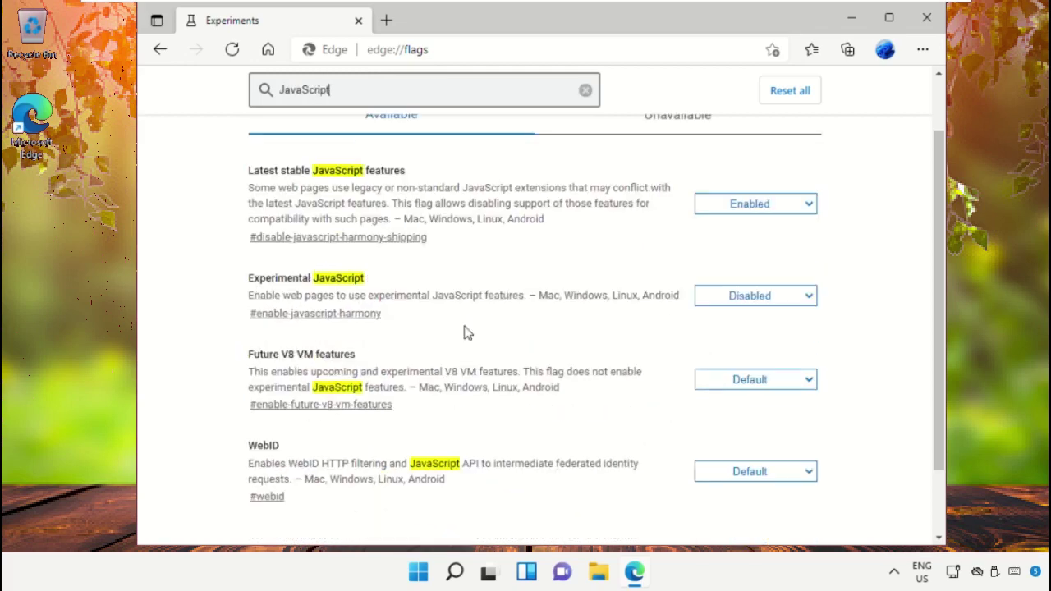
{"action": "left_click_drag", "start_coordinate": [251, 280], "coordinate": [372, 283]}
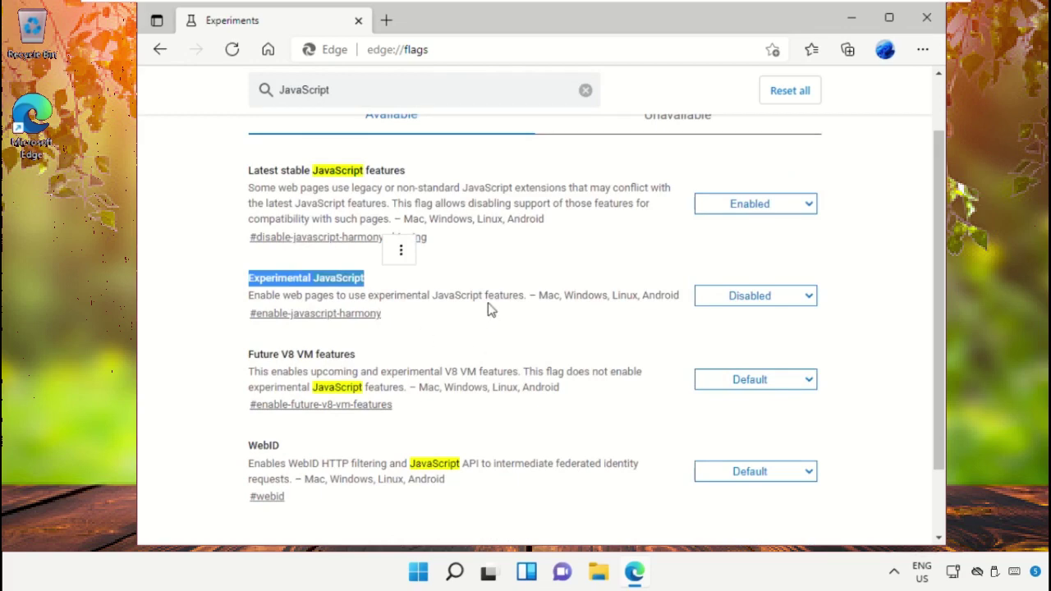
{"action": "left_click", "coordinate": [762, 296]}
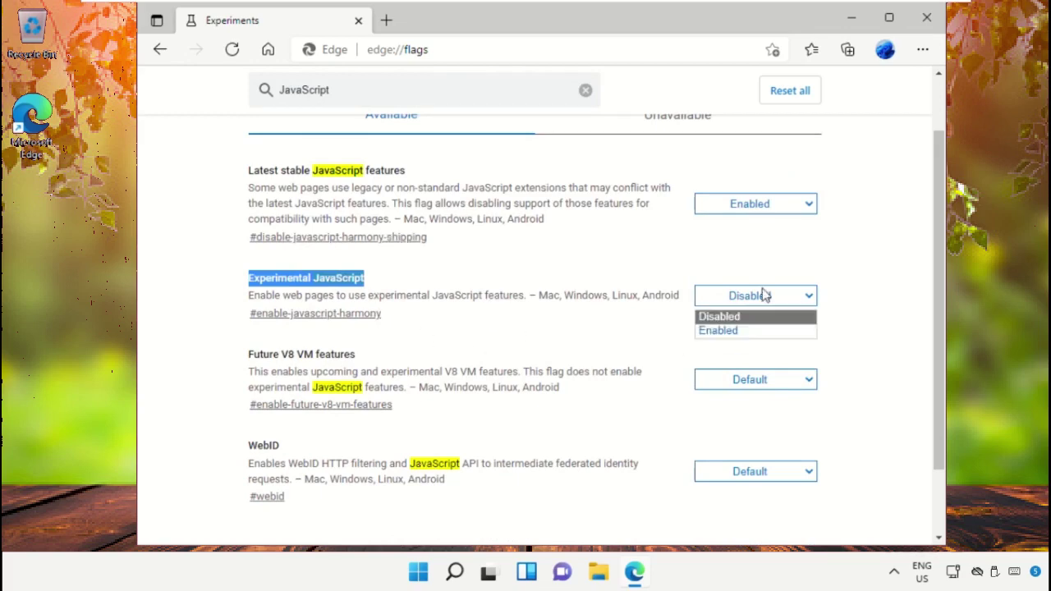
{"action": "left_click", "coordinate": [734, 331]}
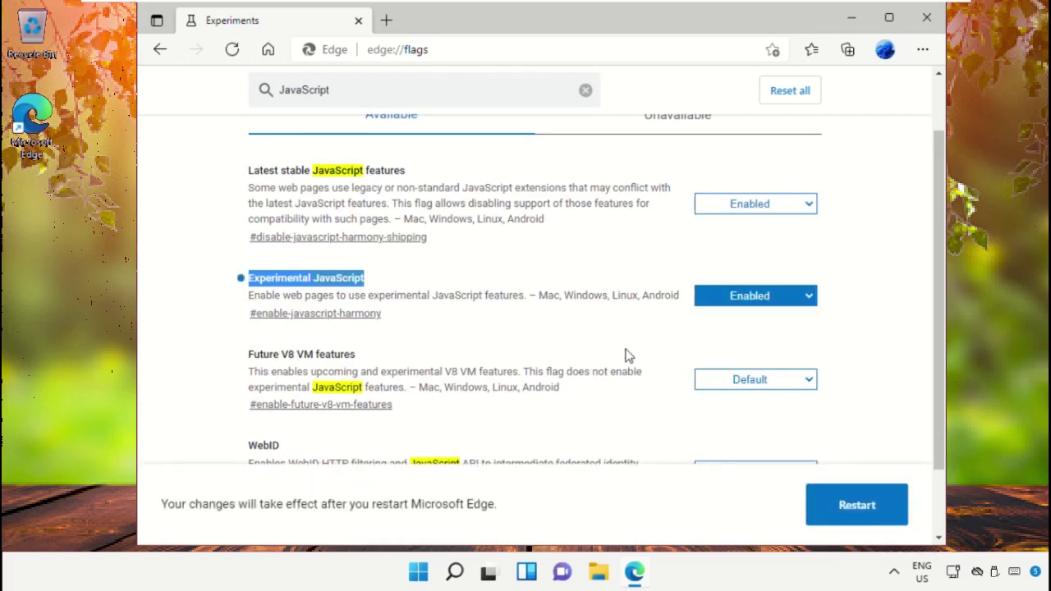
Search the flags for "Download", set Parallel downloading to Enabled, and restart the browser to apply the flag changes.
{"action": "scroll", "coordinate": [528, 290], "scroll_direction": "up", "scroll_amount": 2}
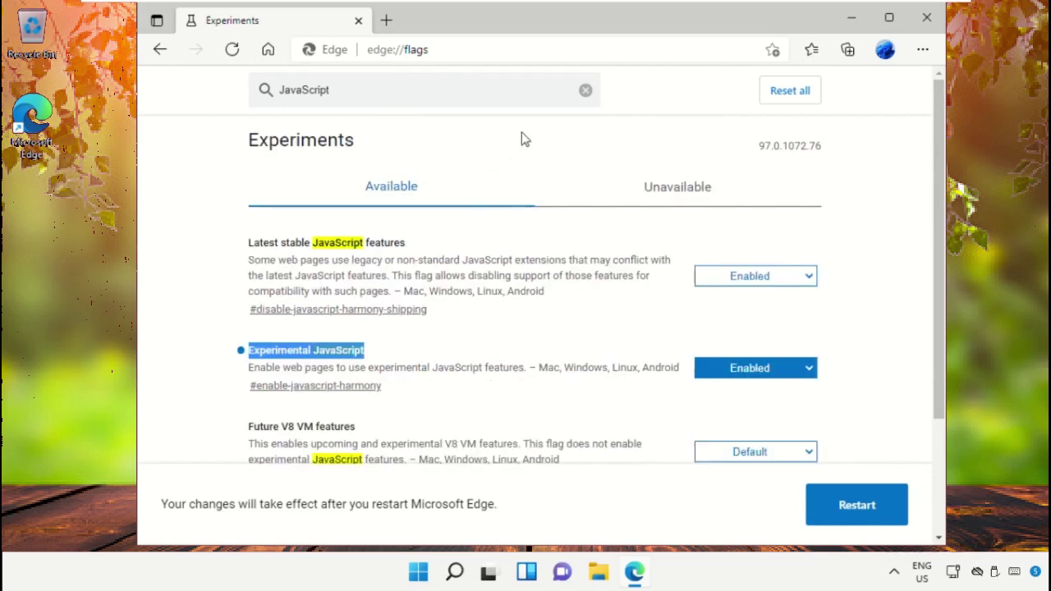
{"action": "left_click", "coordinate": [585, 91]}
{"action": "left_click", "coordinate": [520, 93]}
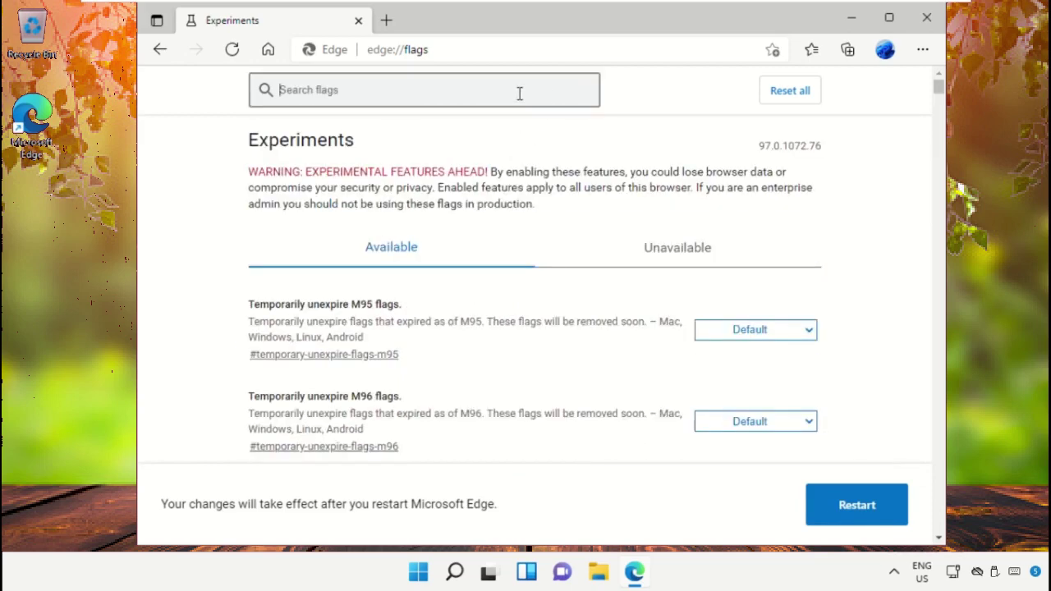
{"action": "type", "text": "Download"}
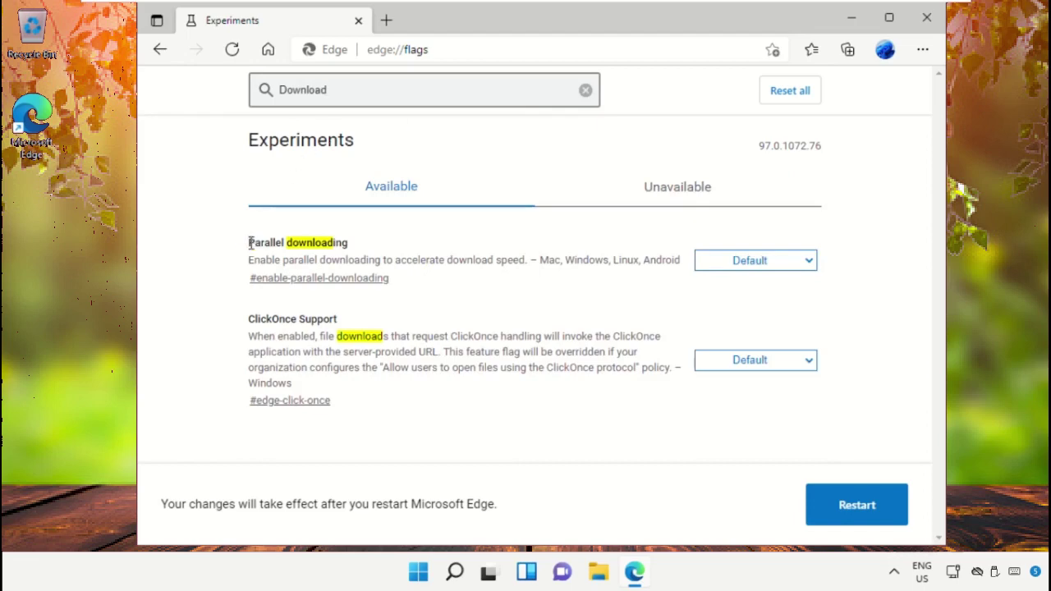
{"action": "left_click_drag", "start_coordinate": [249, 244], "coordinate": [350, 244]}
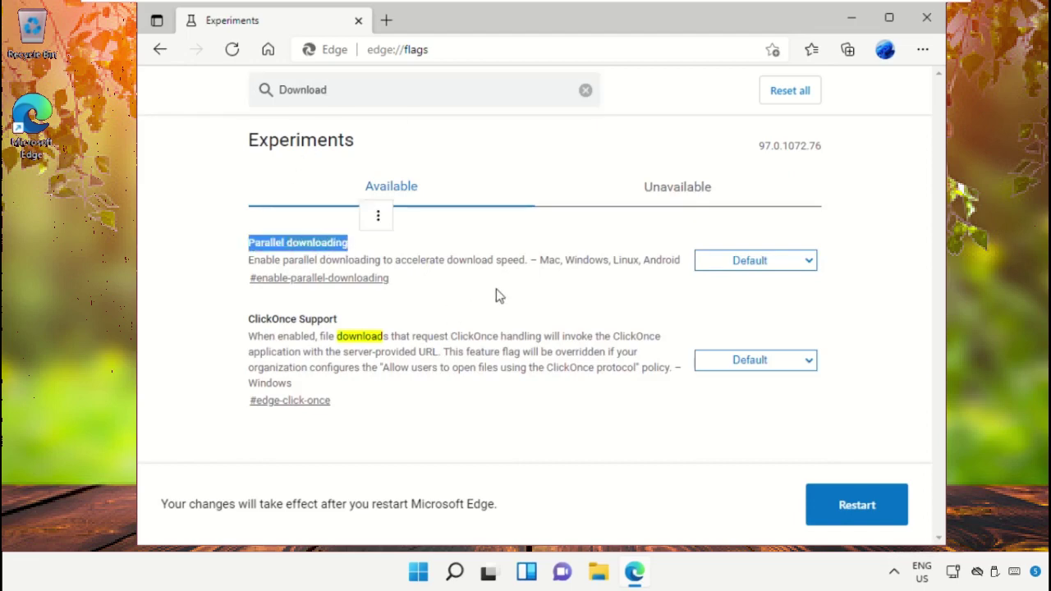
{"action": "left_click", "coordinate": [743, 261]}
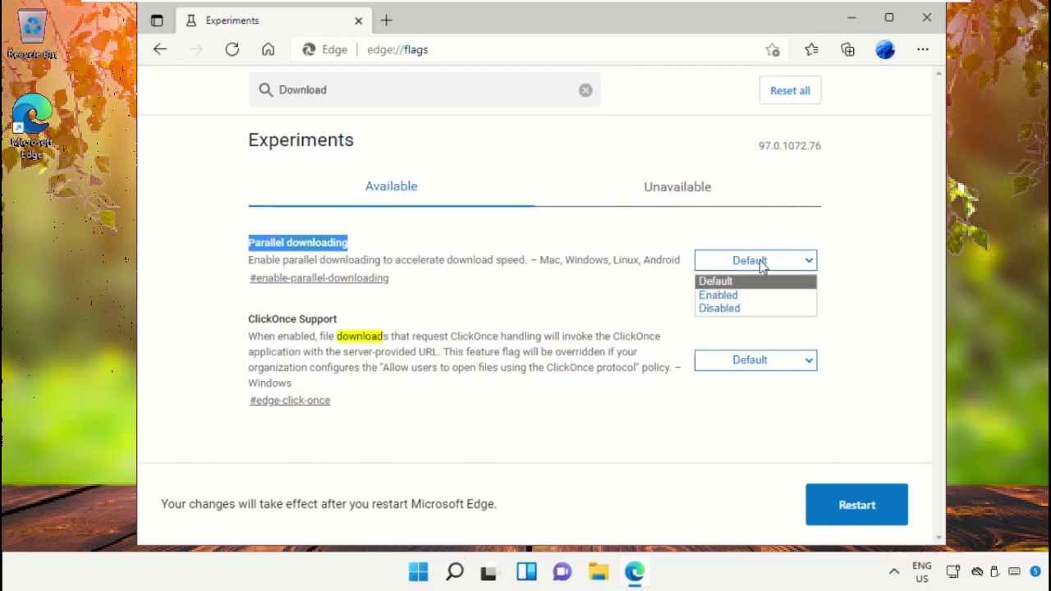
{"action": "left_click", "coordinate": [731, 293]}
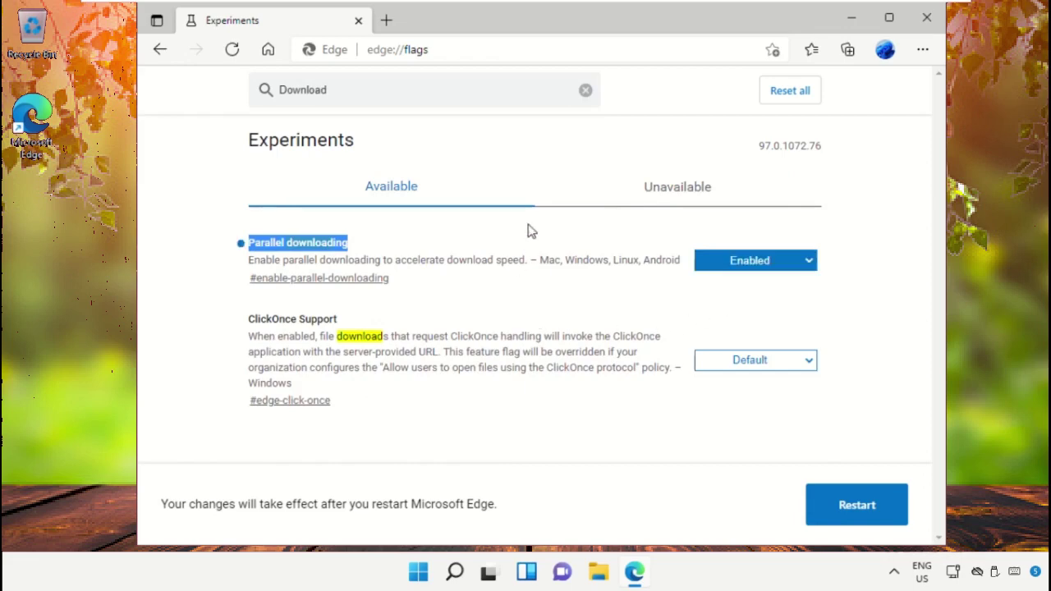
{"action": "left_click", "coordinate": [830, 503]}
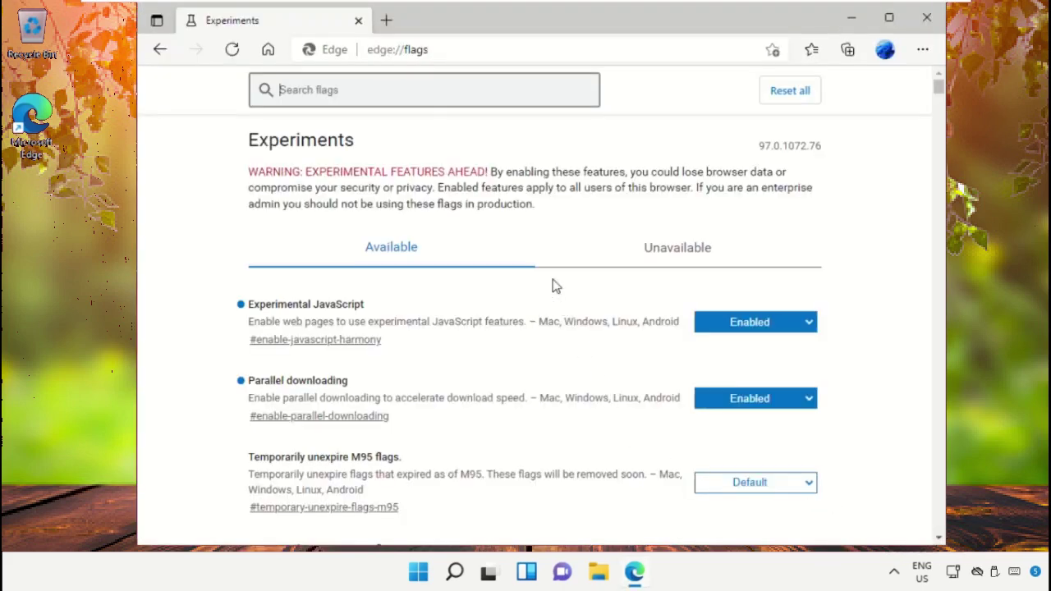
Close the browser and open the computer's power options to restart Windows.
{"action": "left_click", "coordinate": [924, 31]}
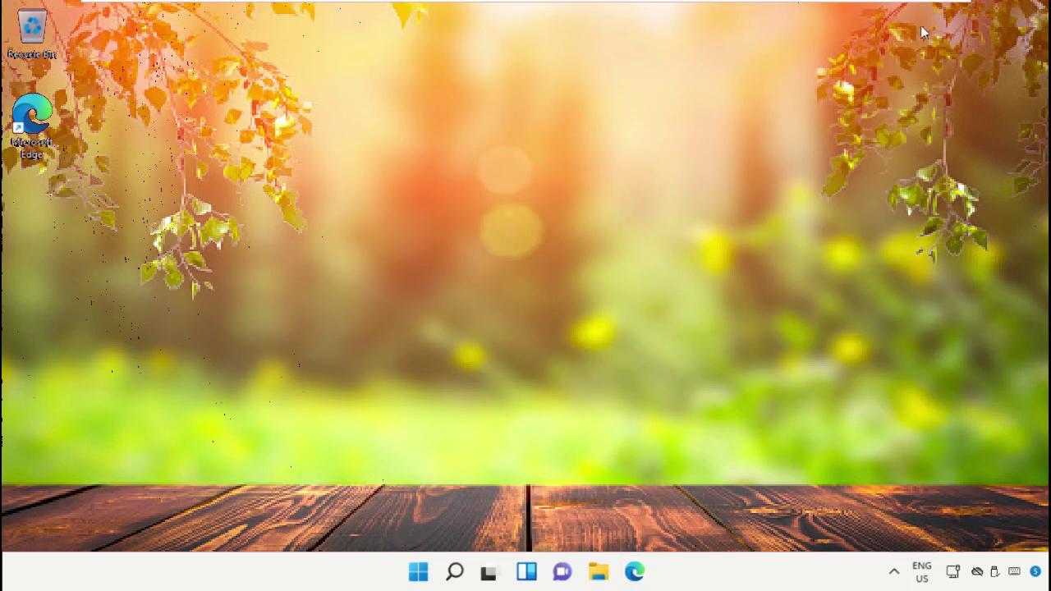
{"action": "left_click", "coordinate": [422, 575]}
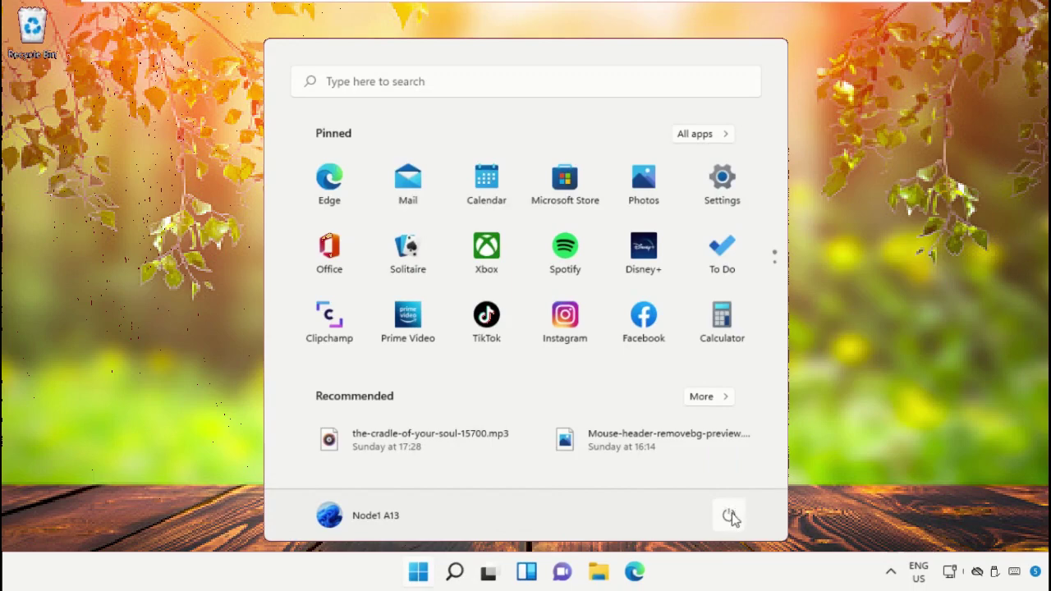
{"action": "left_click", "coordinate": [734, 516]}
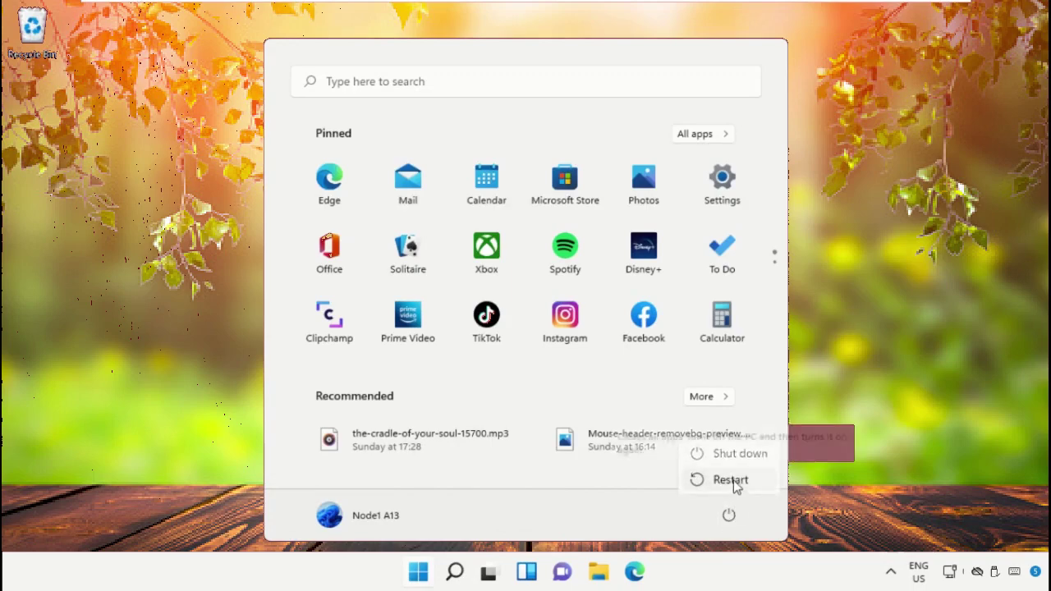